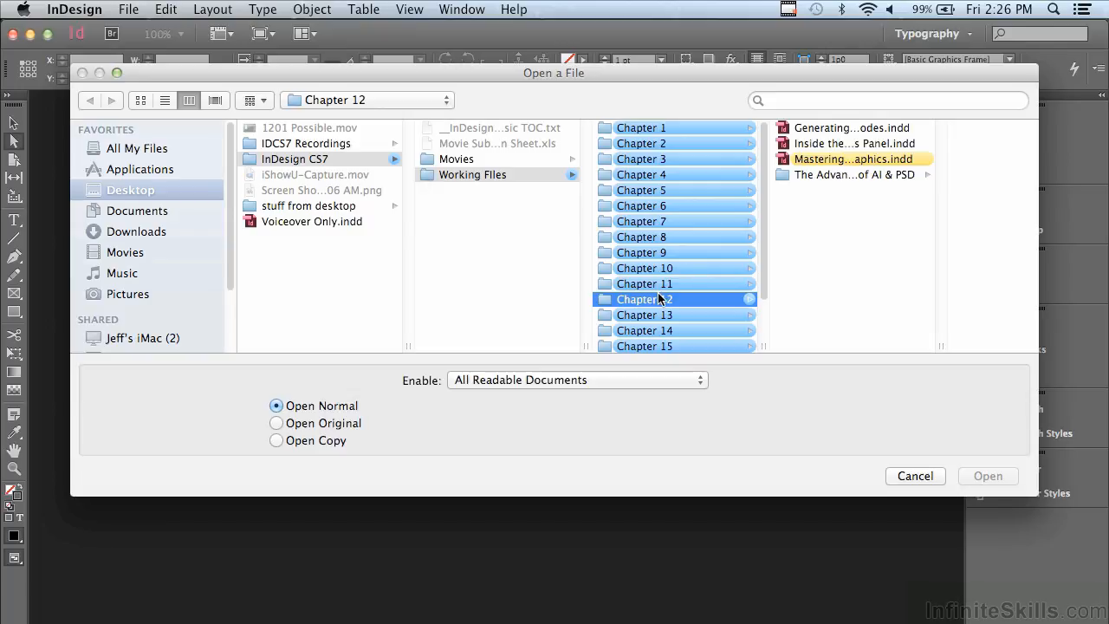
Step: Open the document "Mastering the Art of Placing Graphics.indd" from the Chapter 12 folder
{"action": "left_click", "coordinate": [819, 159]}
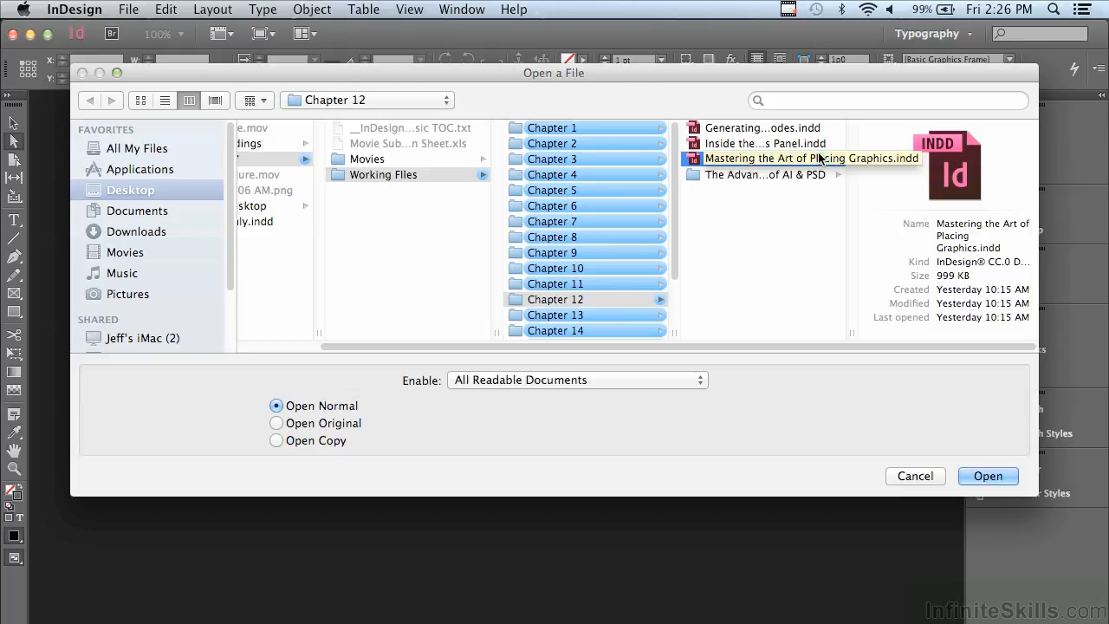
{"action": "left_click", "coordinate": [966, 476]}
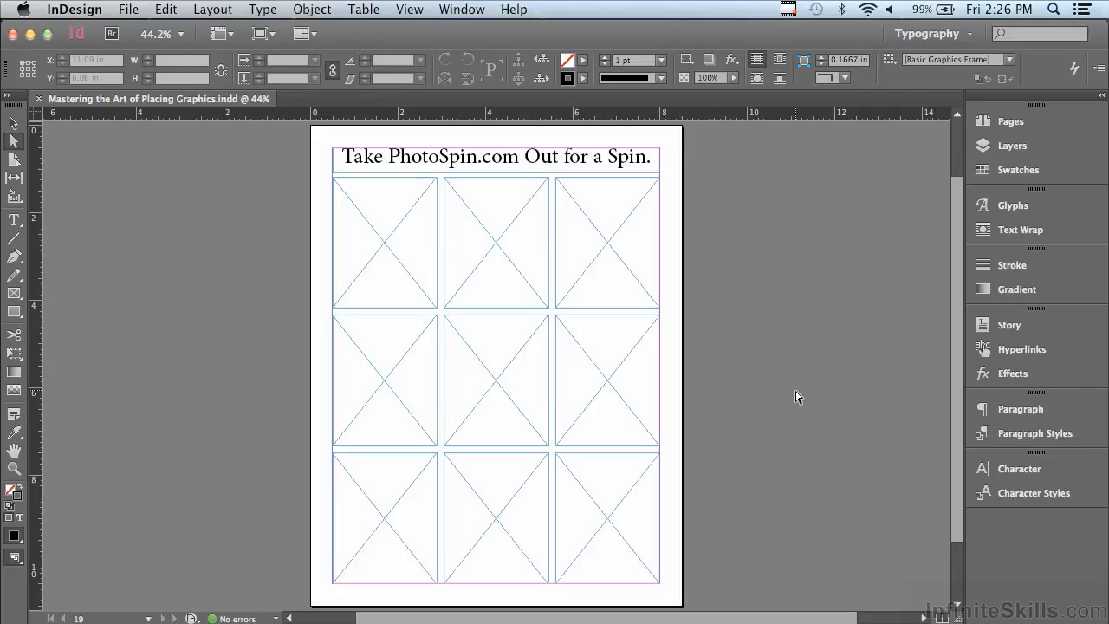
Step: Place the single image 73_2541802.JPG from the Links folder into the first empty frame of the top row
{"action": "left_click", "coordinate": [124, 10]}
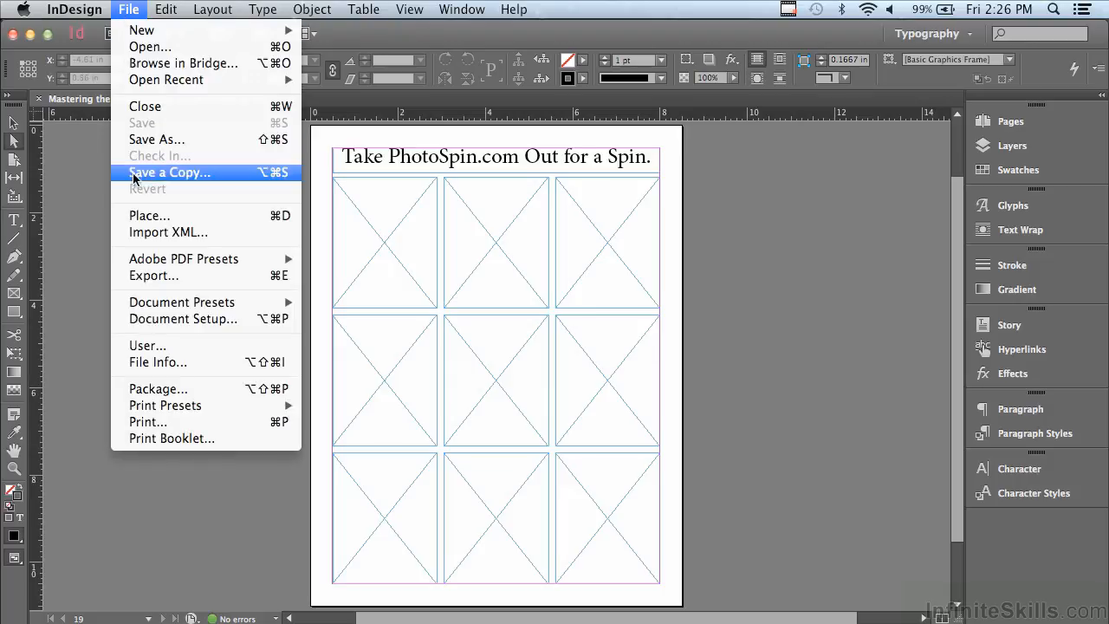
{"action": "left_click", "coordinate": [136, 215]}
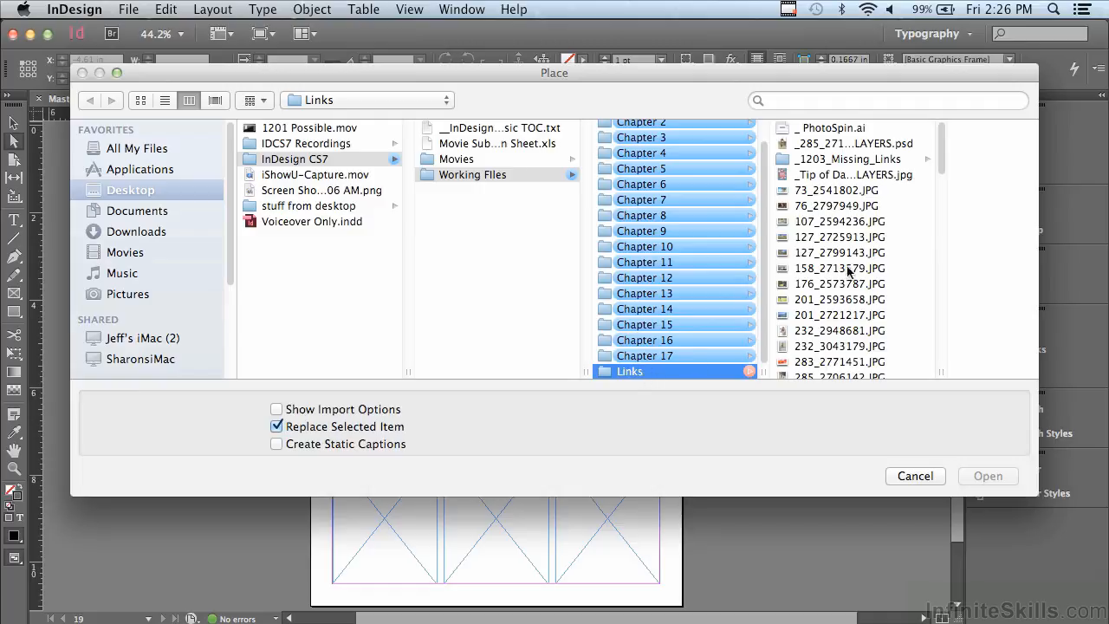
{"action": "left_click", "coordinate": [893, 189]}
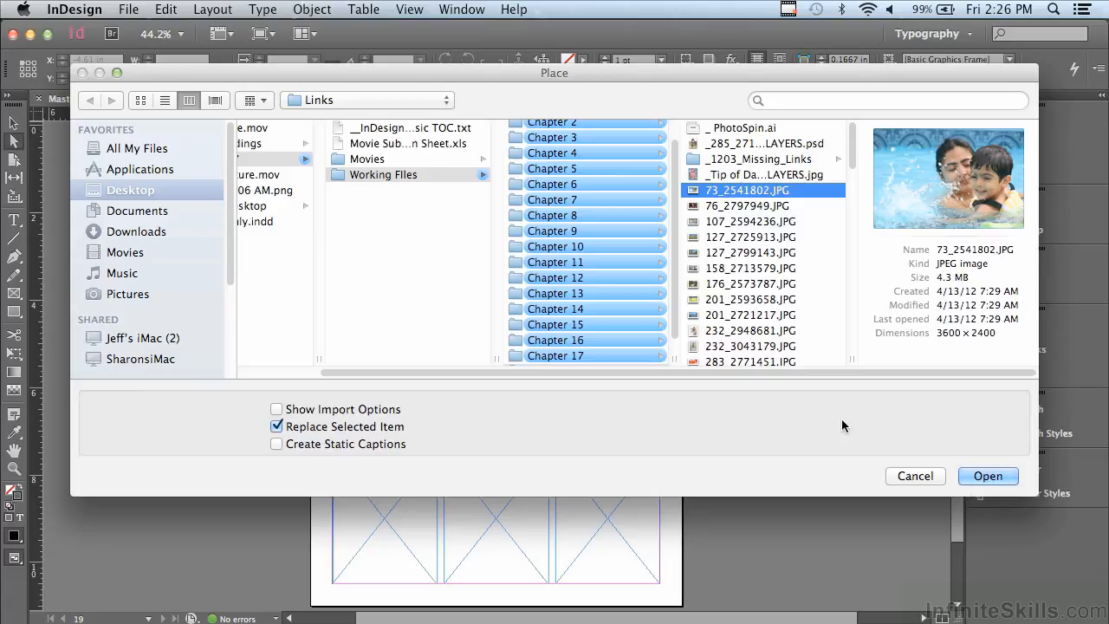
{"action": "left_click", "coordinate": [969, 476]}
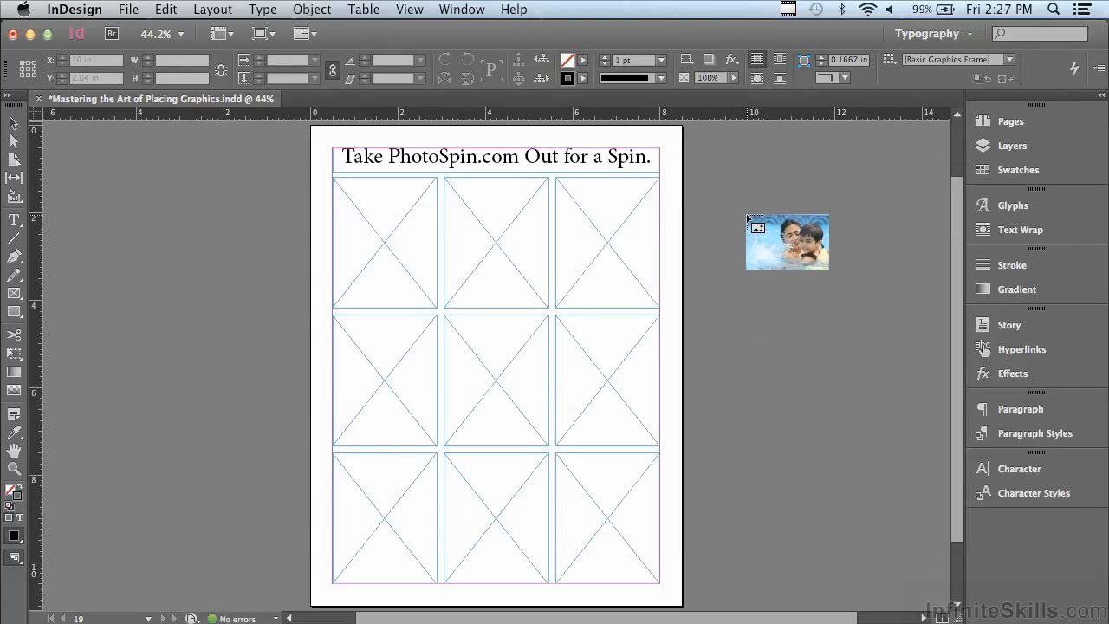
{"action": "left_click", "coordinate": [390, 220]}
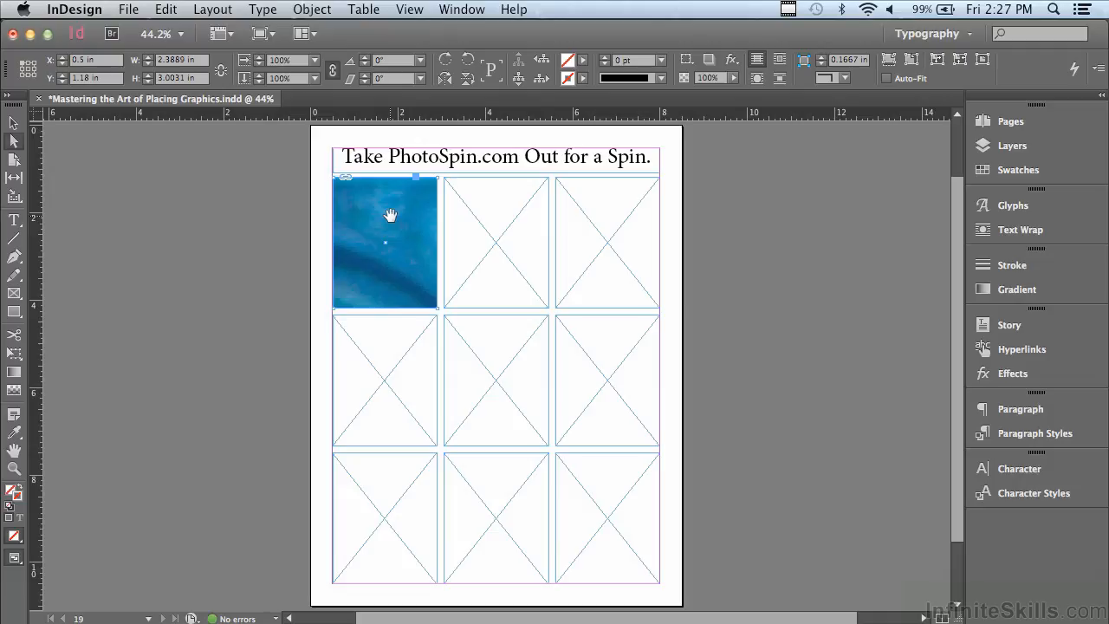
Step: Undo the image placement, unload the image from the cursor, and save the document with its empty frames
{"action": "key", "text": "super+z"}
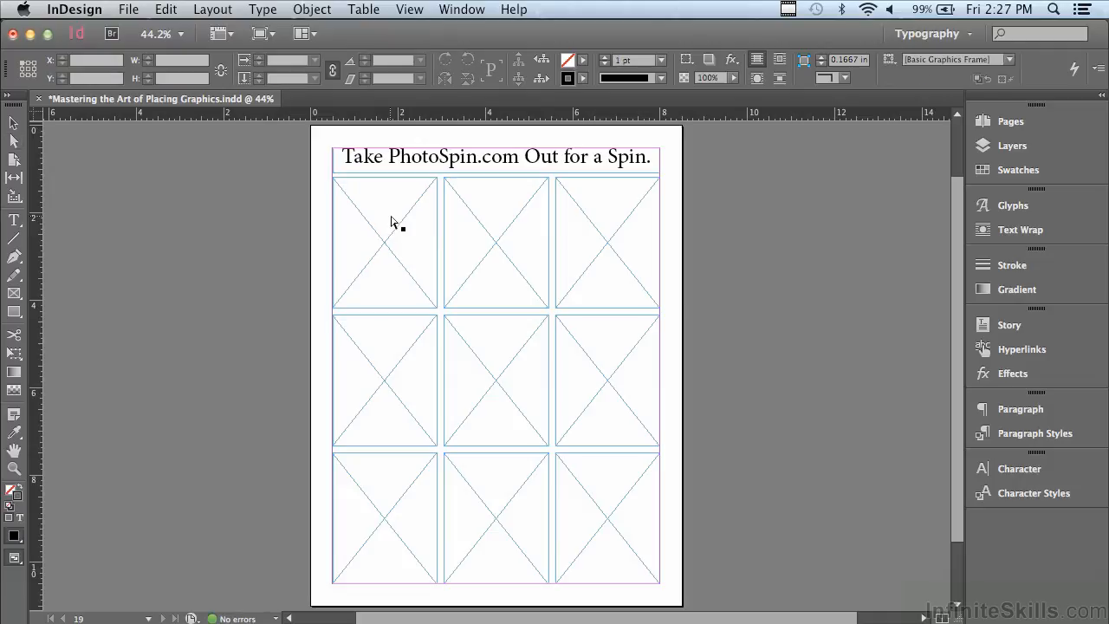
{"action": "key", "text": "super+z"}
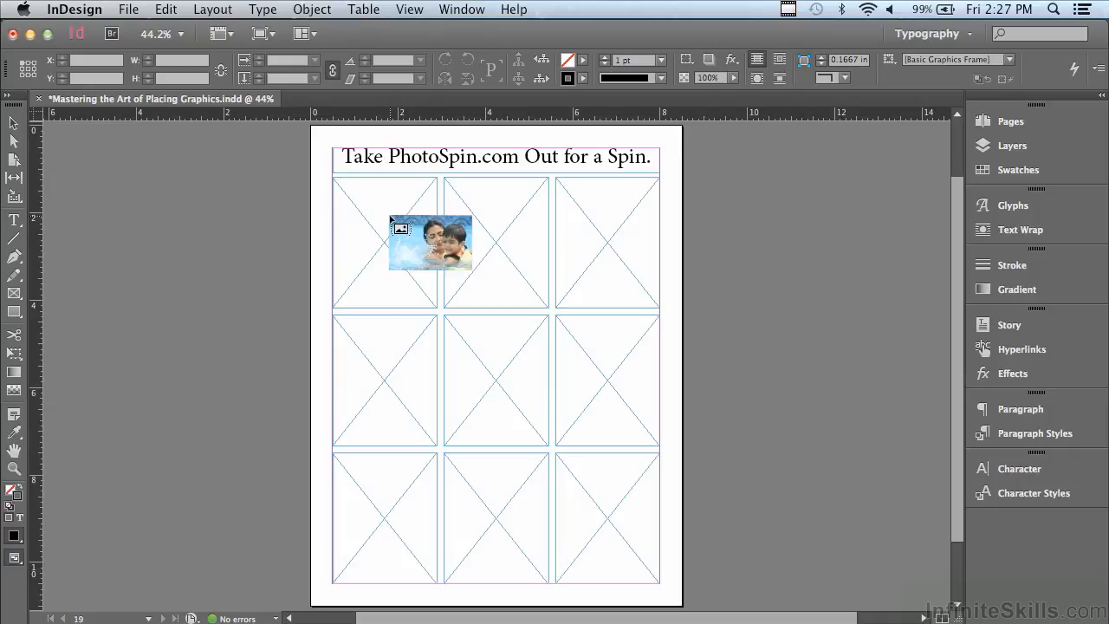
{"action": "key", "text": "super+z"}
{"action": "key", "text": "a"}
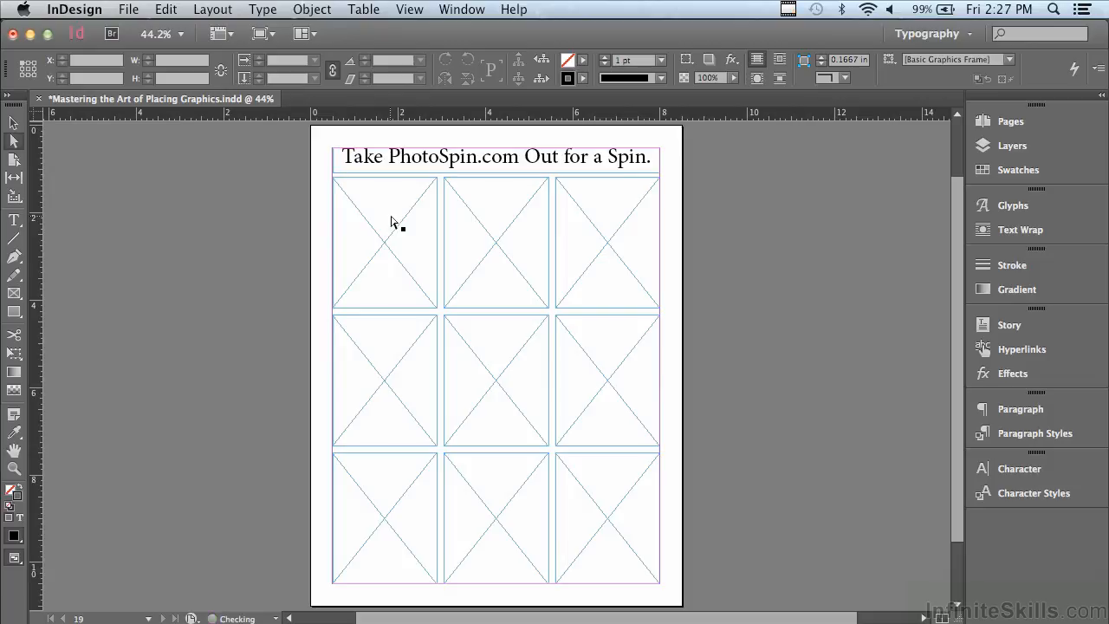
{"action": "key", "text": "super+s"}
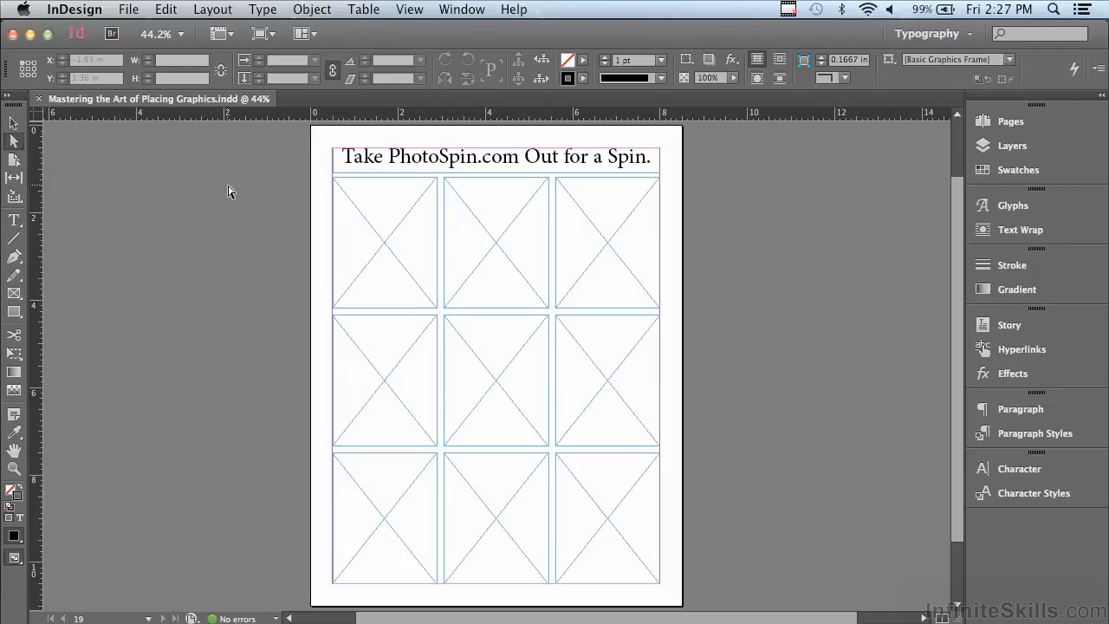
Step: Load the nine consecutive images 73_2541802.JPG through 201_2721217.JPG from the Links folder for placing
{"action": "left_click", "coordinate": [129, 10]}
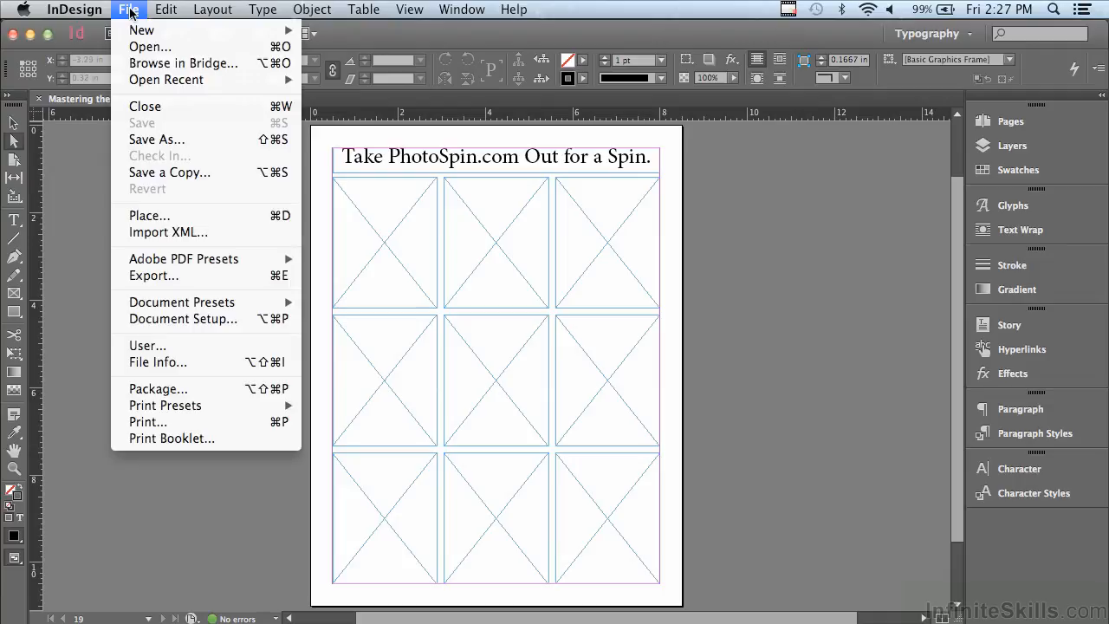
{"action": "left_click", "coordinate": [146, 215]}
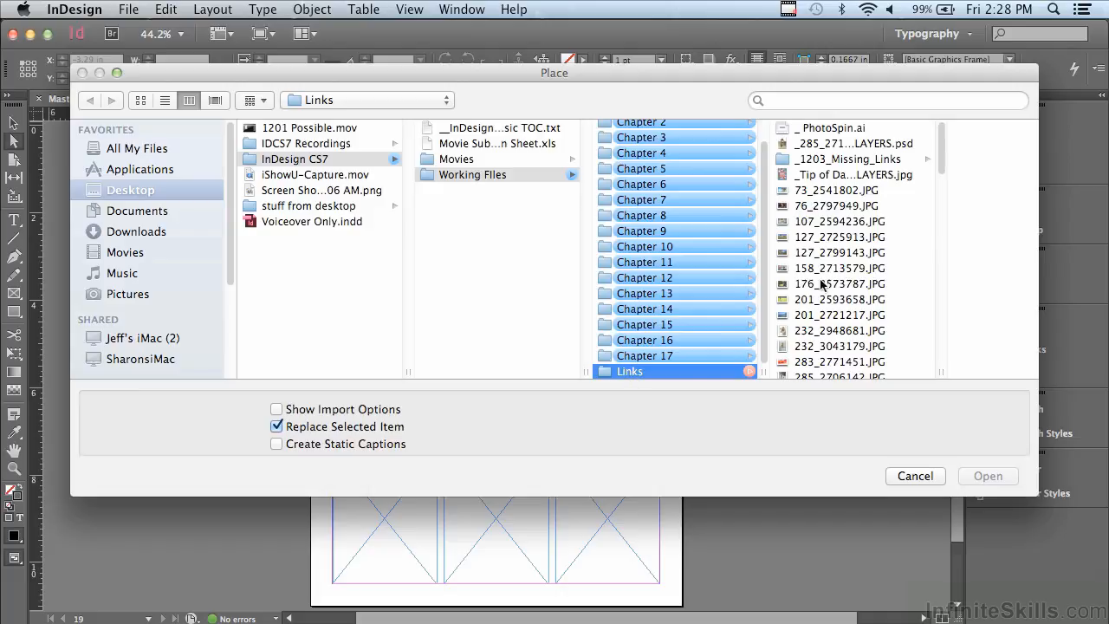
{"action": "left_click", "coordinate": [913, 192]}
{"action": "left_click_drag", "start_coordinate": [913, 192], "coordinate": [905, 318]}
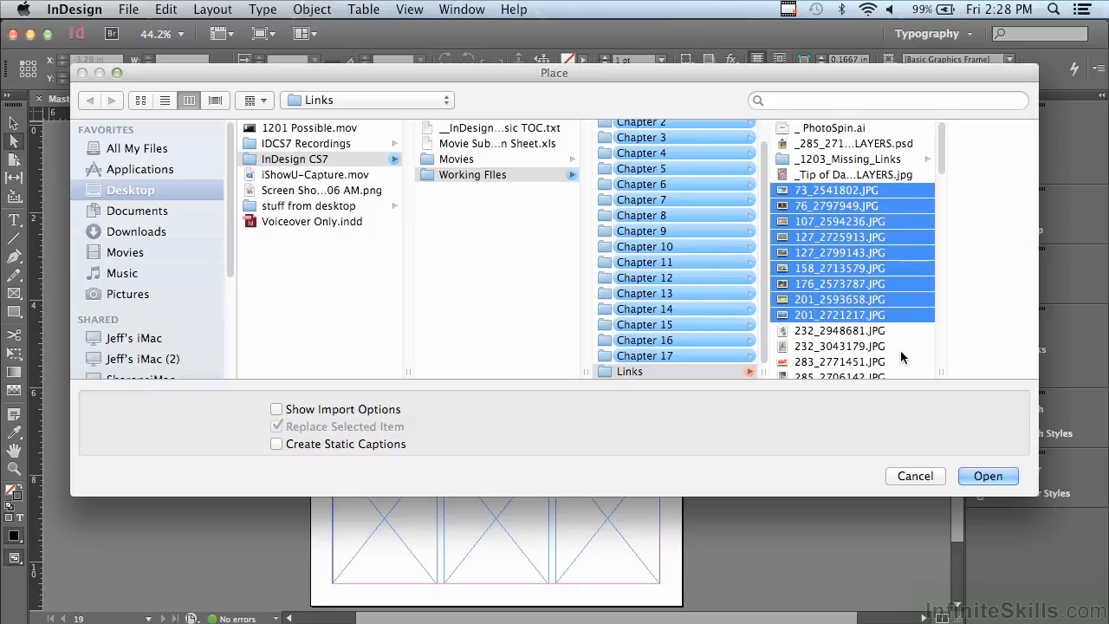
{"action": "left_click", "coordinate": [987, 477]}
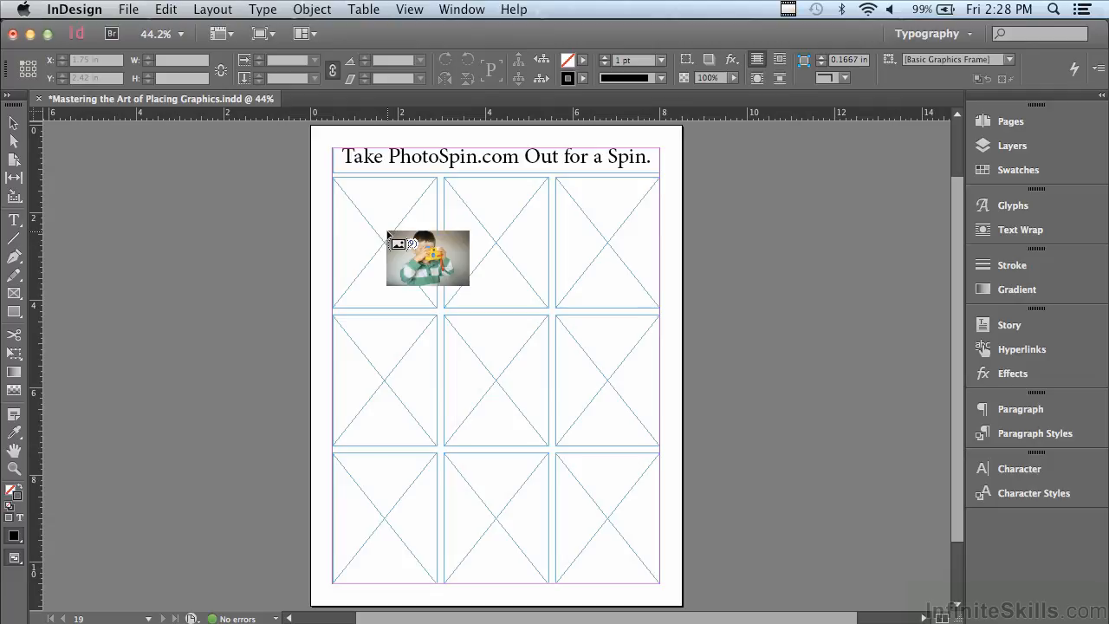
Step: Cycle forward and back through the loaded images to bring the boy with the yellow camera up for placing
{"action": "key", "text": "Right"}
{"action": "key", "text": "Right"}
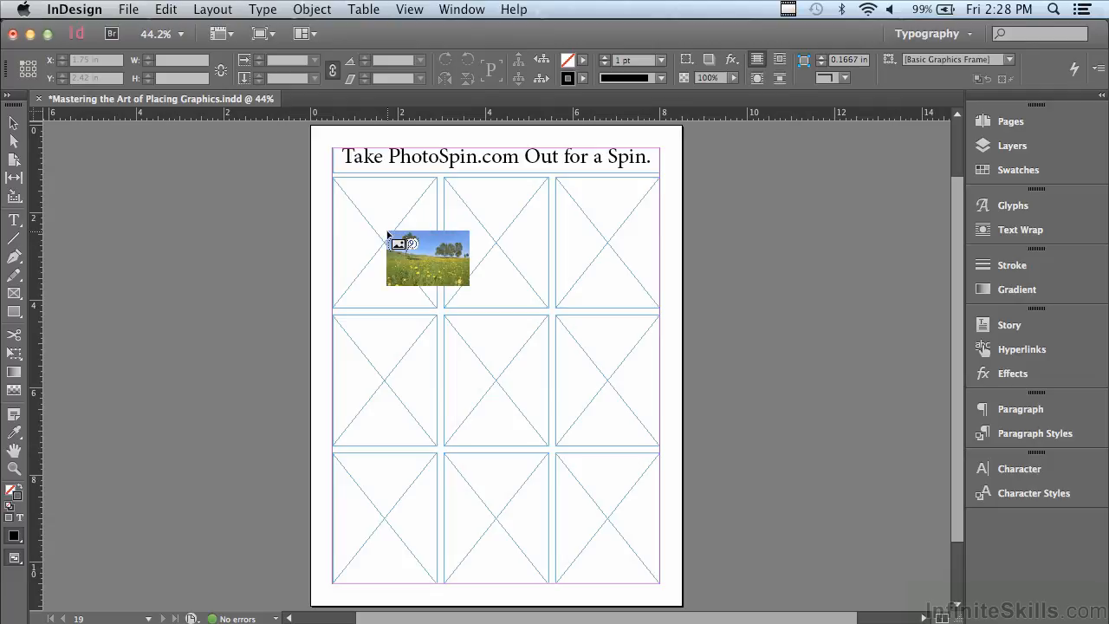
{"action": "key", "text": "Right"}
{"action": "key", "text": "Right"}
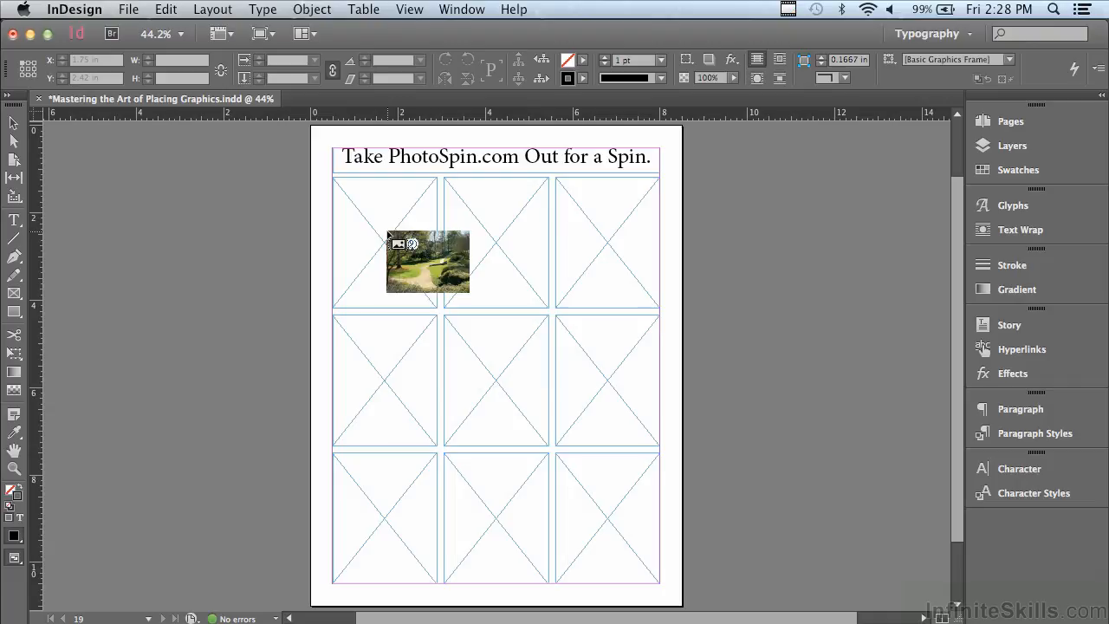
{"action": "key", "text": "Right"}
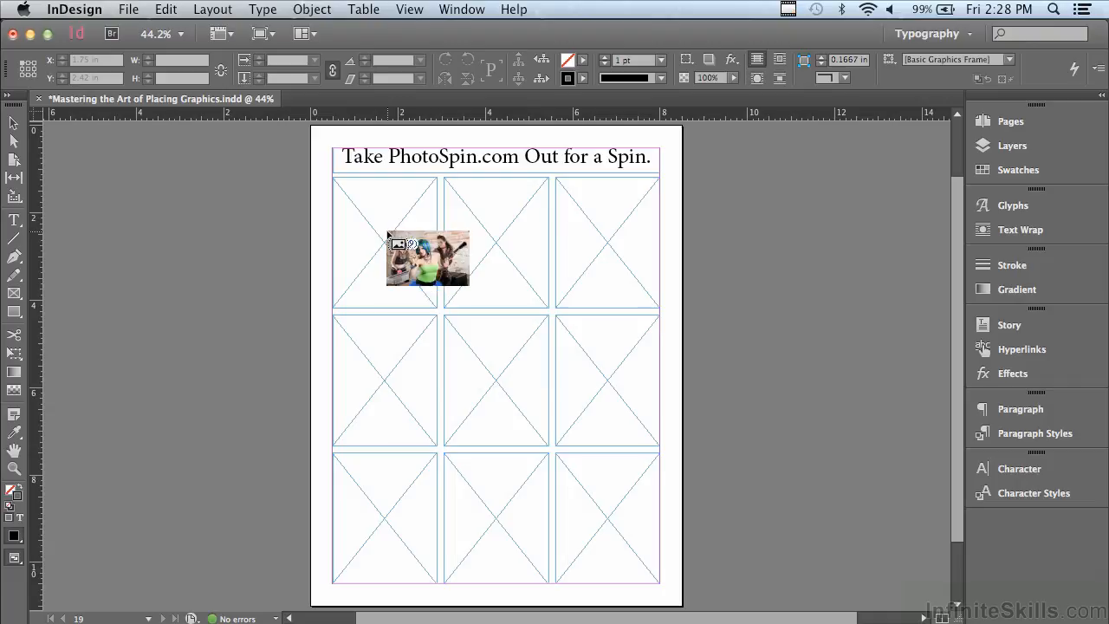
{"action": "key", "text": "Left"}
{"action": "key", "text": "Left"}
{"action": "key", "text": "Left"}
{"action": "key", "text": "Left"}
{"action": "key", "text": "Left"}
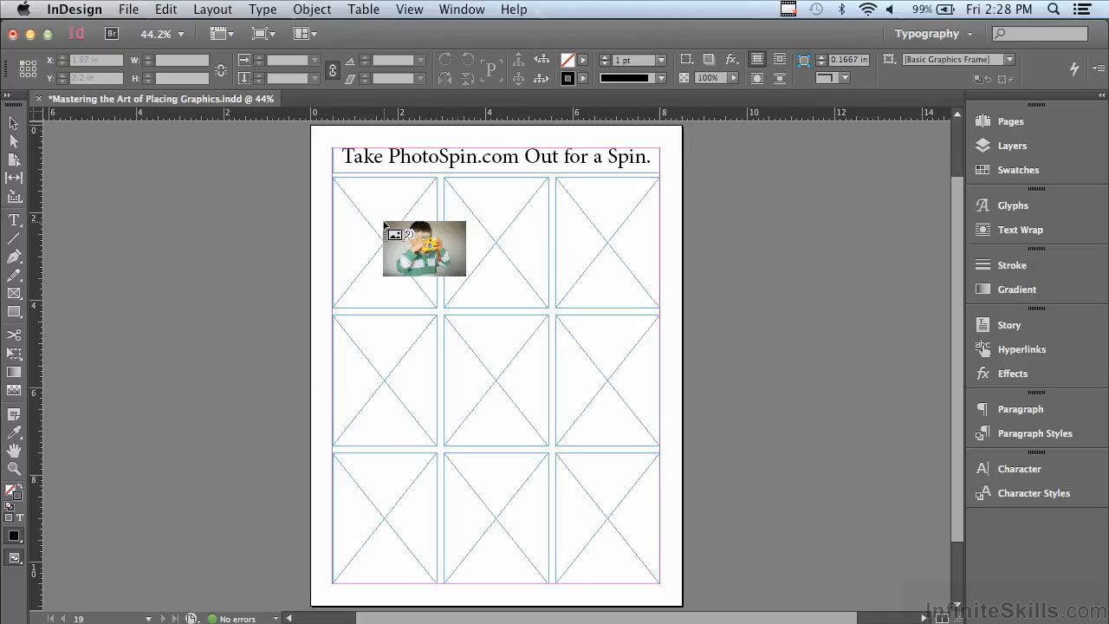
Step: Place the nine loaded images one per frame, filling the three-by-three grid row by row
{"action": "left_click", "coordinate": [384, 224]}
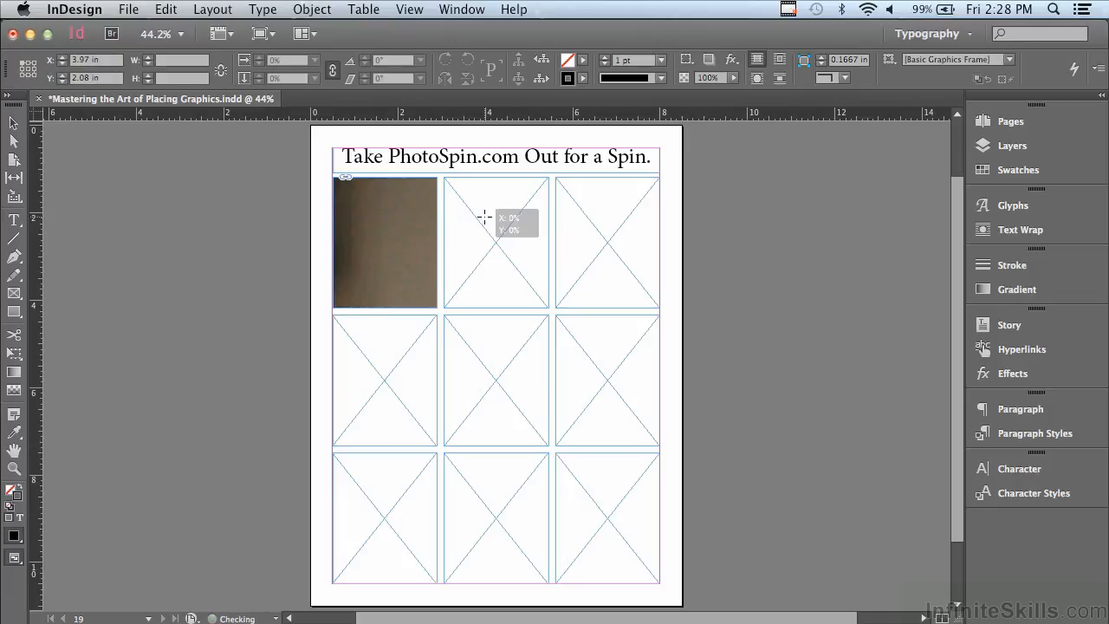
{"action": "left_click", "coordinate": [511, 229]}
{"action": "left_click", "coordinate": [605, 234]}
{"action": "left_click", "coordinate": [364, 371]}
{"action": "left_click", "coordinate": [477, 378]}
{"action": "left_click", "coordinate": [606, 403]}
{"action": "left_click", "coordinate": [411, 495]}
{"action": "left_click", "coordinate": [495, 504]}
{"action": "left_click", "coordinate": [582, 512]}
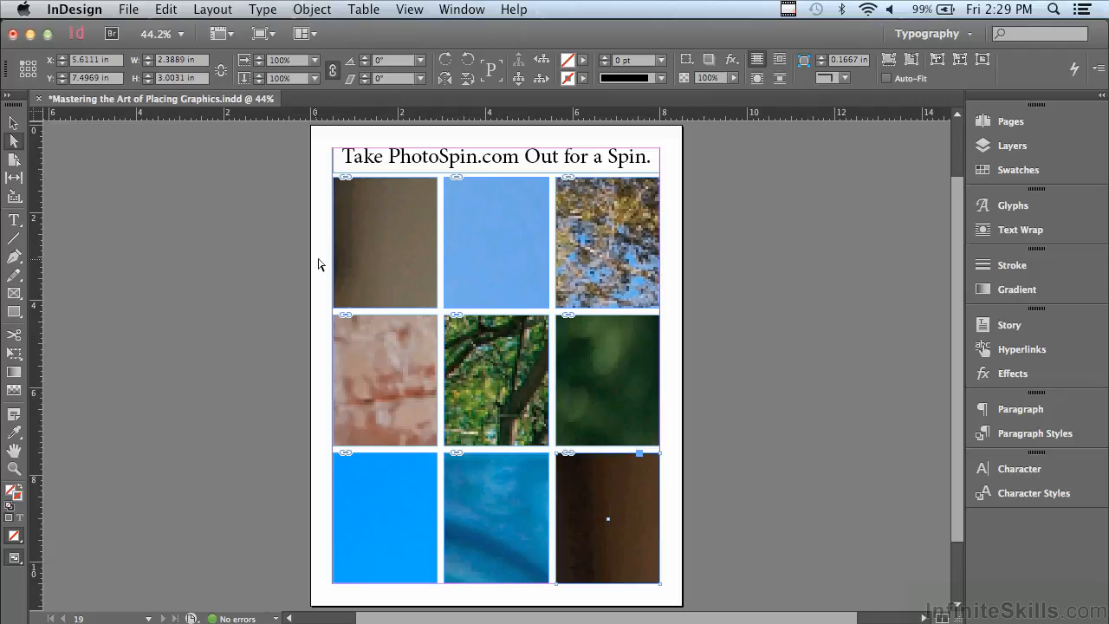
Step: Select the image inside the first frame and examine how far its full size extends beyond the page
{"action": "left_click", "coordinate": [390, 237]}
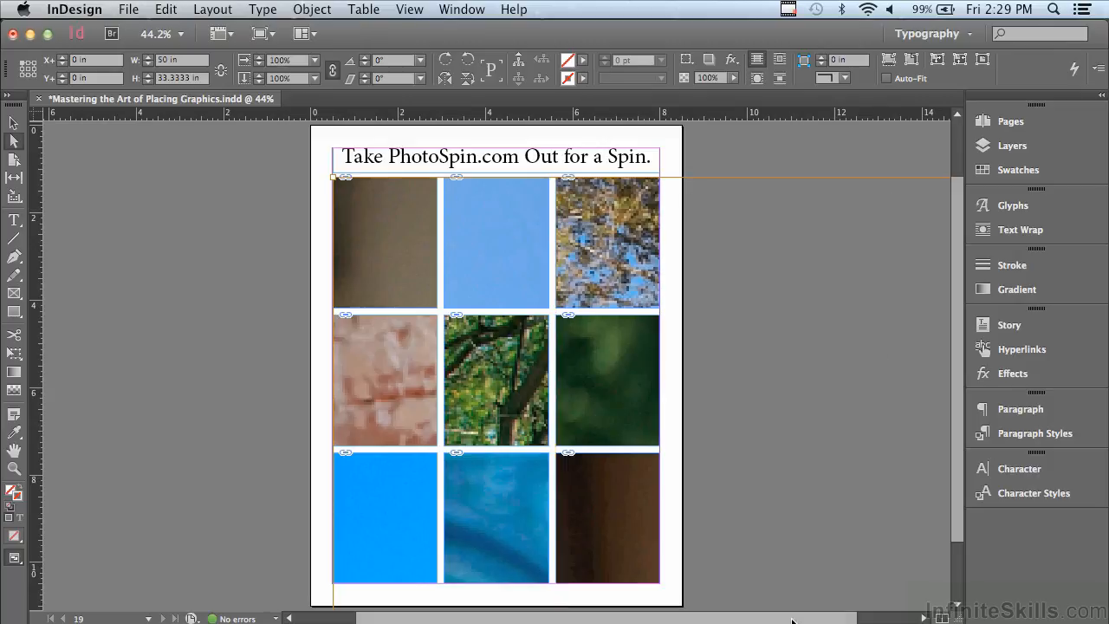
{"action": "scroll", "coordinate": [872, 562], "scroll_direction": "right", "scroll_amount": 3}
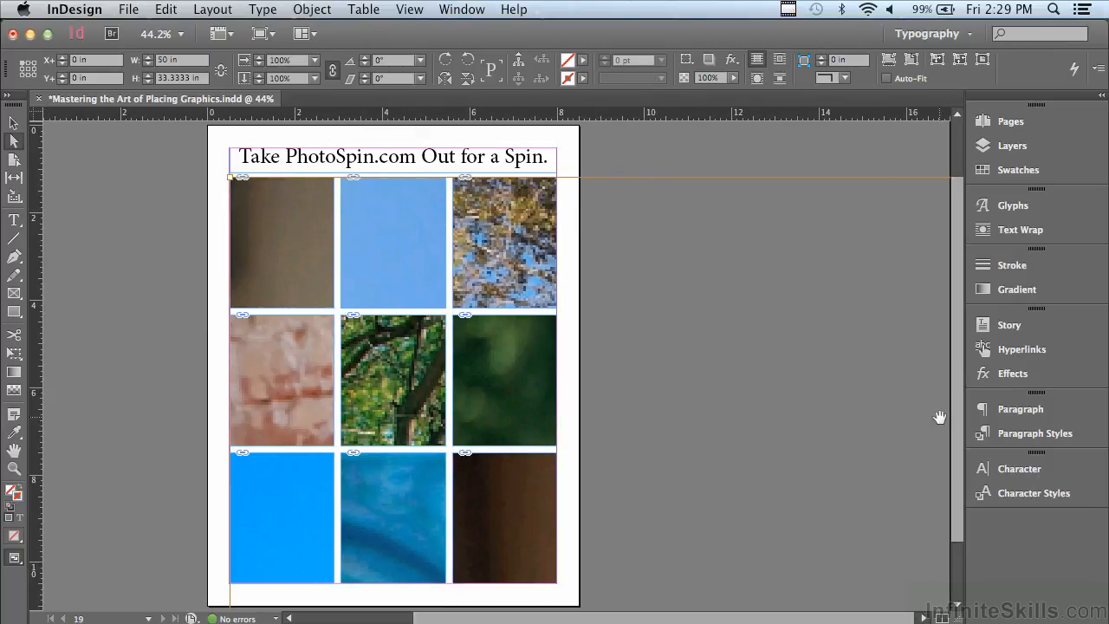
{"action": "scroll", "coordinate": [948, 463], "scroll_direction": "down", "scroll_amount": 2}
{"action": "scroll", "coordinate": [947, 463], "scroll_direction": "down", "scroll_amount": 2}
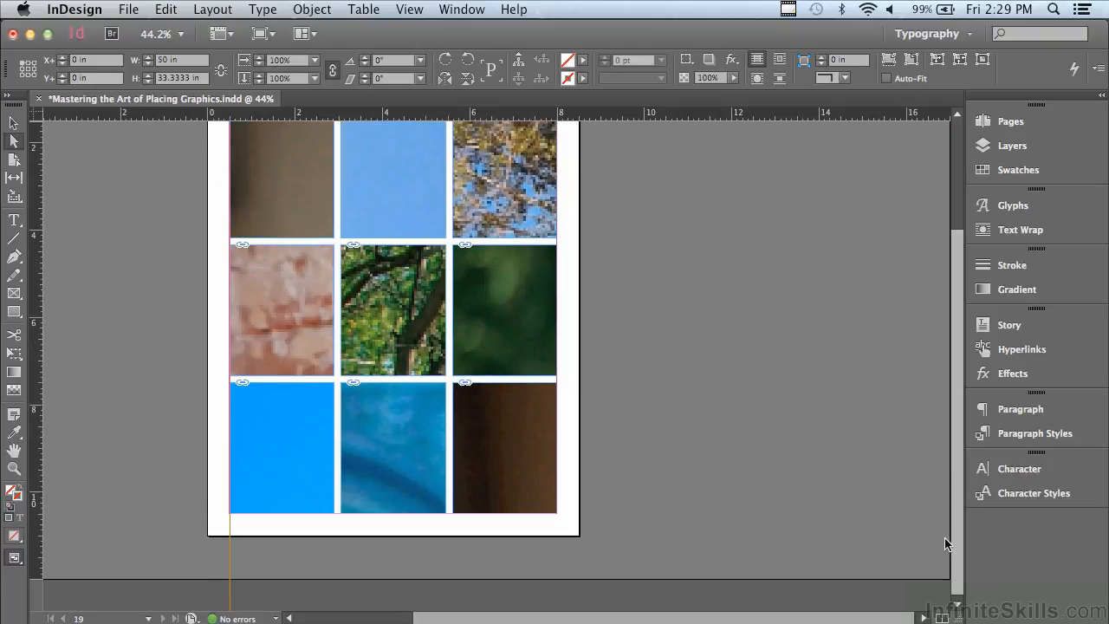
{"action": "scroll", "coordinate": [948, 405], "scroll_direction": "up", "scroll_amount": 4}
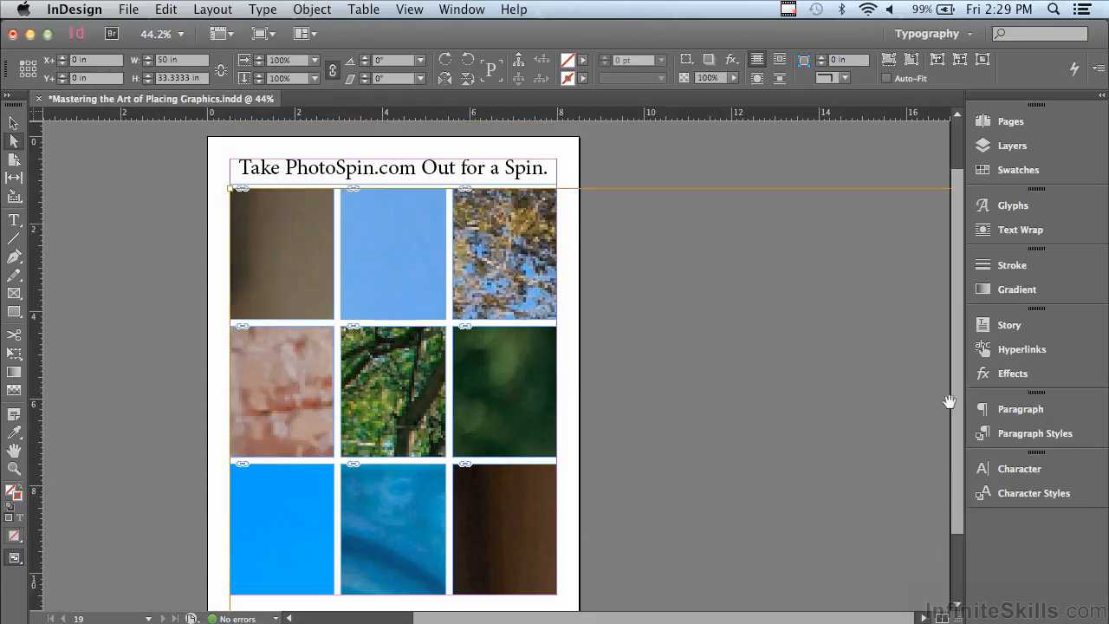
Step: Select all nine image frames with the Selection tool and delete only their contents, keeping the frames
{"action": "key", "text": "v"}
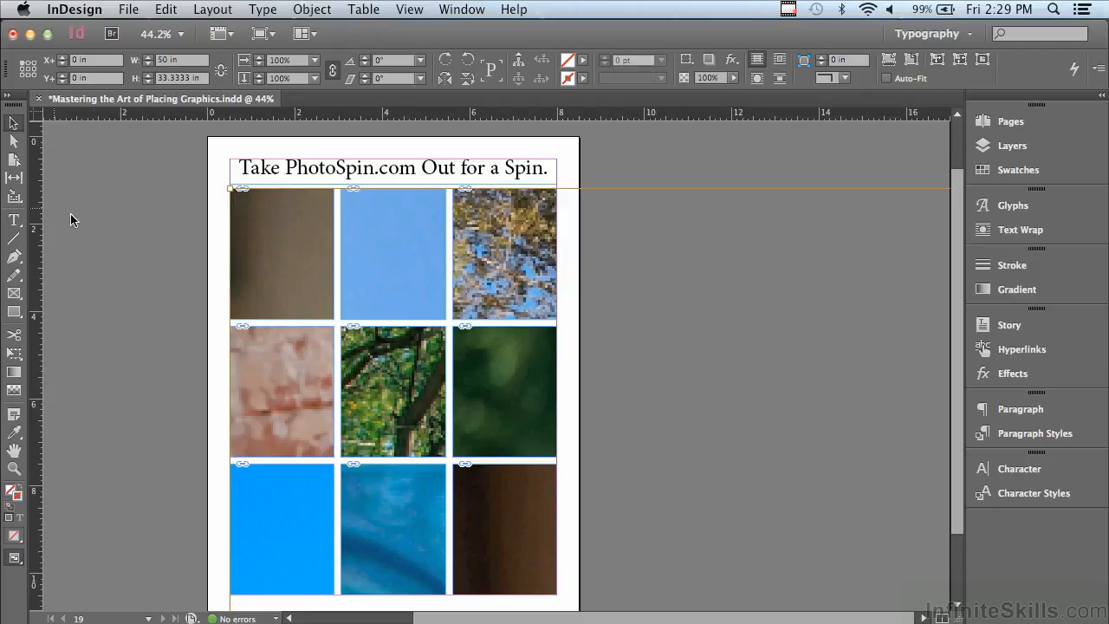
{"action": "left_click_drag", "start_coordinate": [97, 211], "coordinate": [684, 529]}
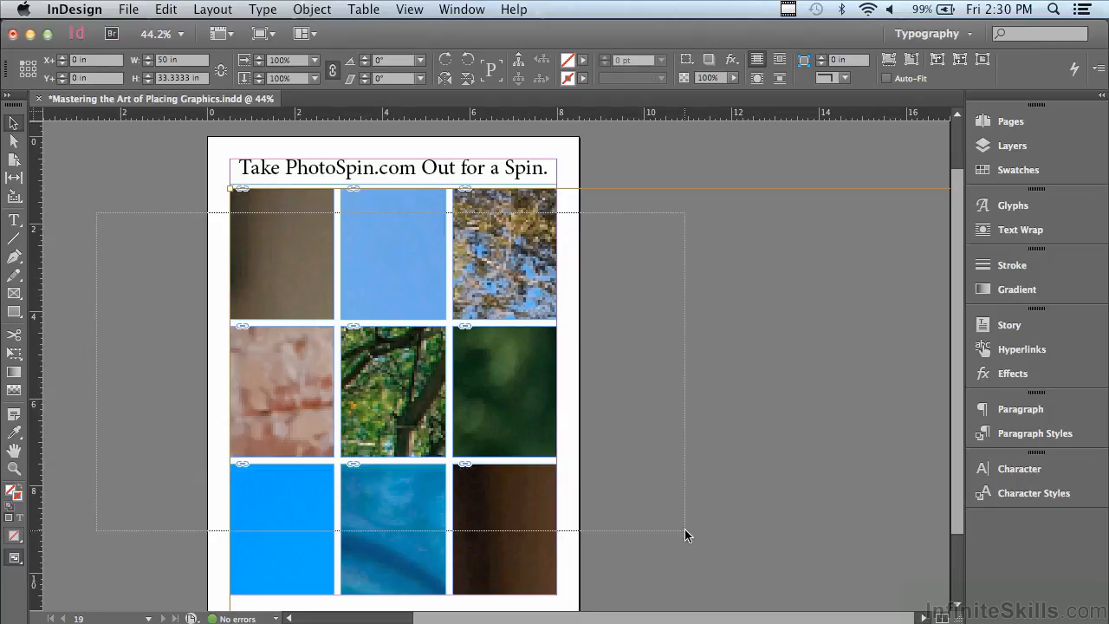
{"action": "left_click_drag", "start_coordinate": [684, 528], "coordinate": [678, 527]}
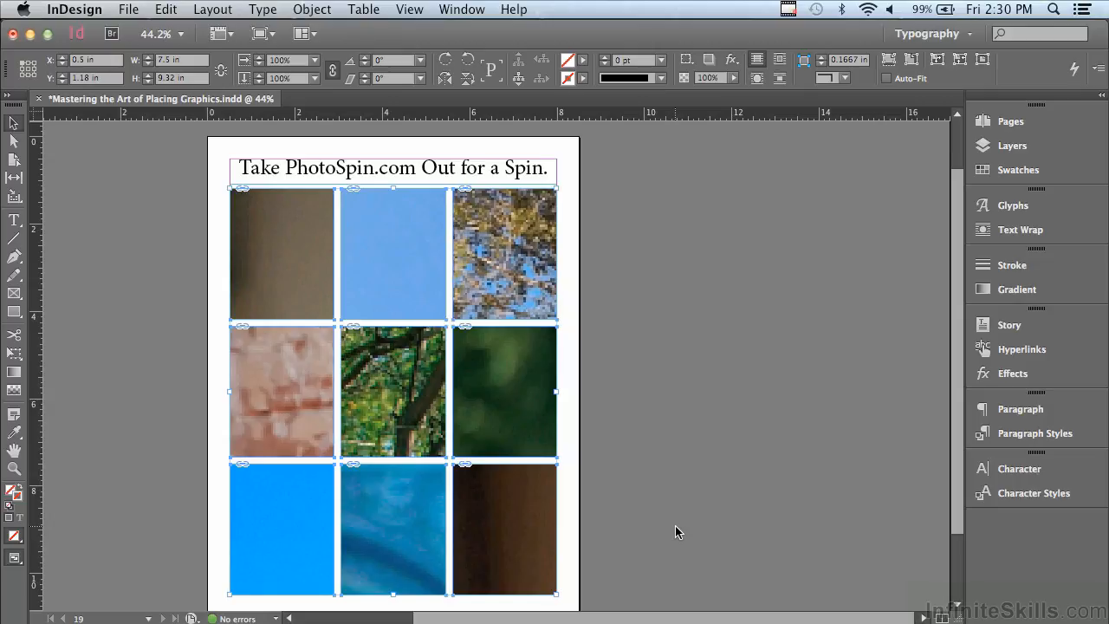
{"action": "left_click", "coordinate": [519, 80]}
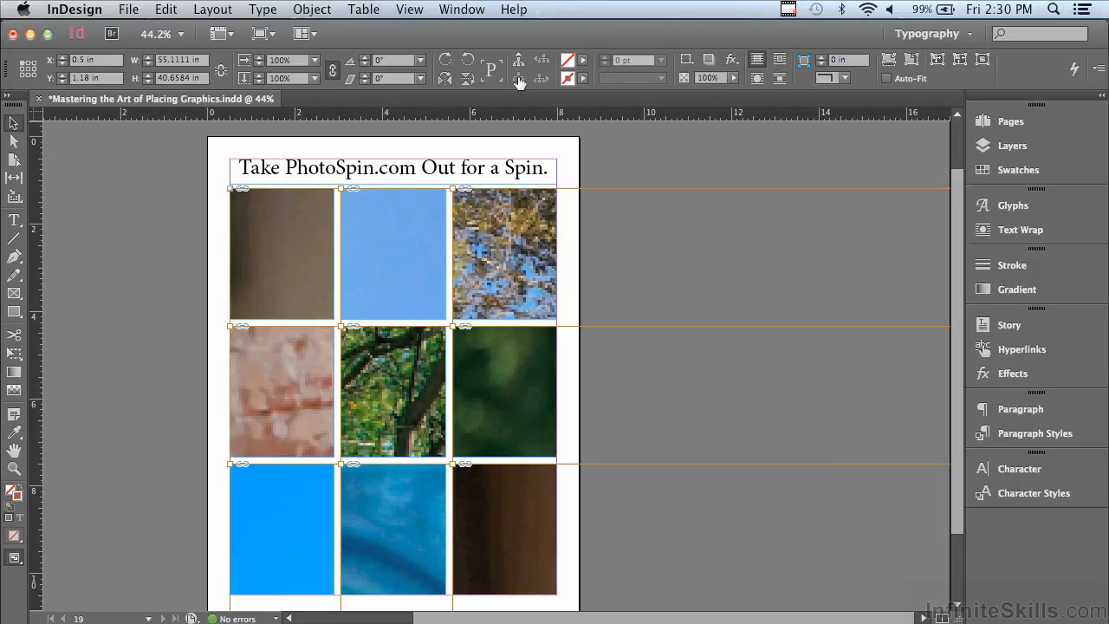
{"action": "key", "text": "Delete"}
Step: Select all nine empty frames, open their Frame Fitting Options and link the four crop amounts at 0 in
{"action": "left_click_drag", "start_coordinate": [221, 249], "coordinate": [648, 508]}
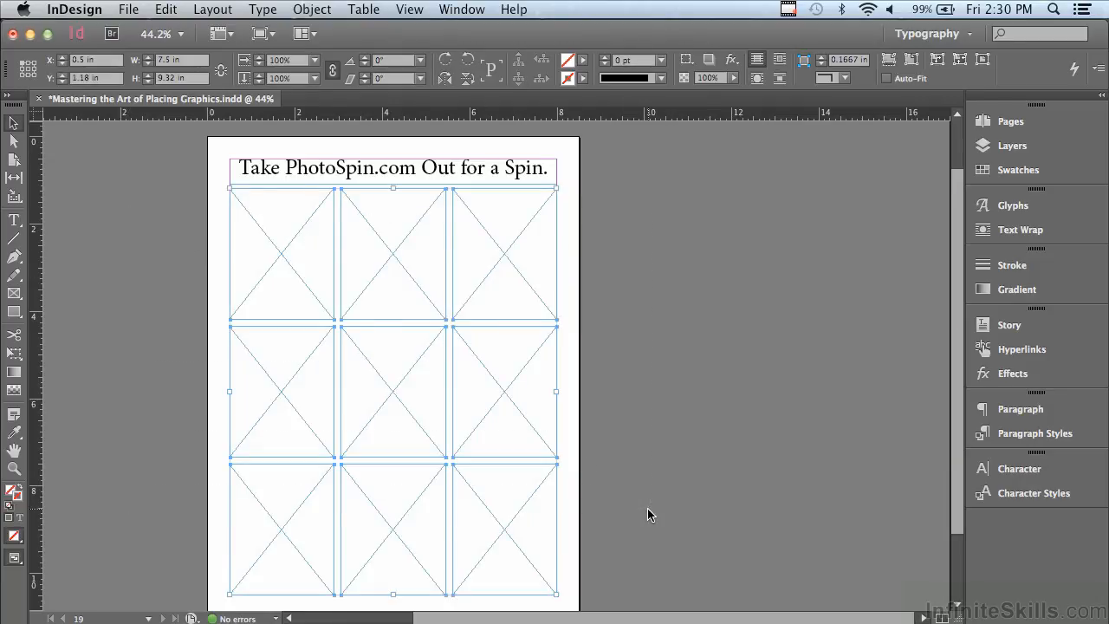
{"action": "left_click", "coordinate": [305, 10]}
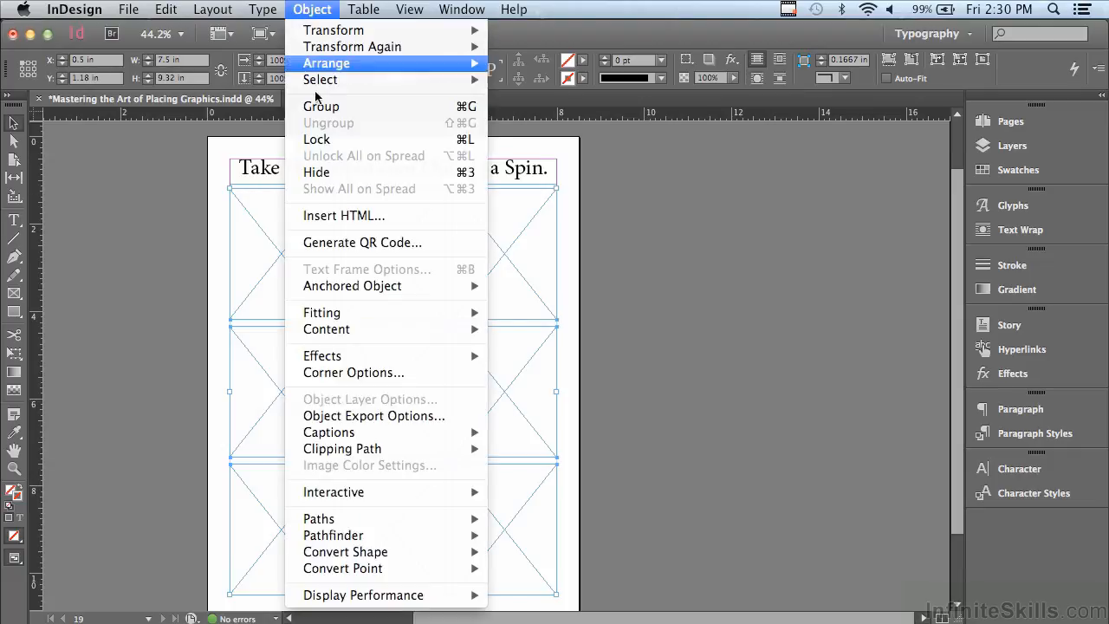
{"action": "mouse_move", "coordinate": [359, 317]}
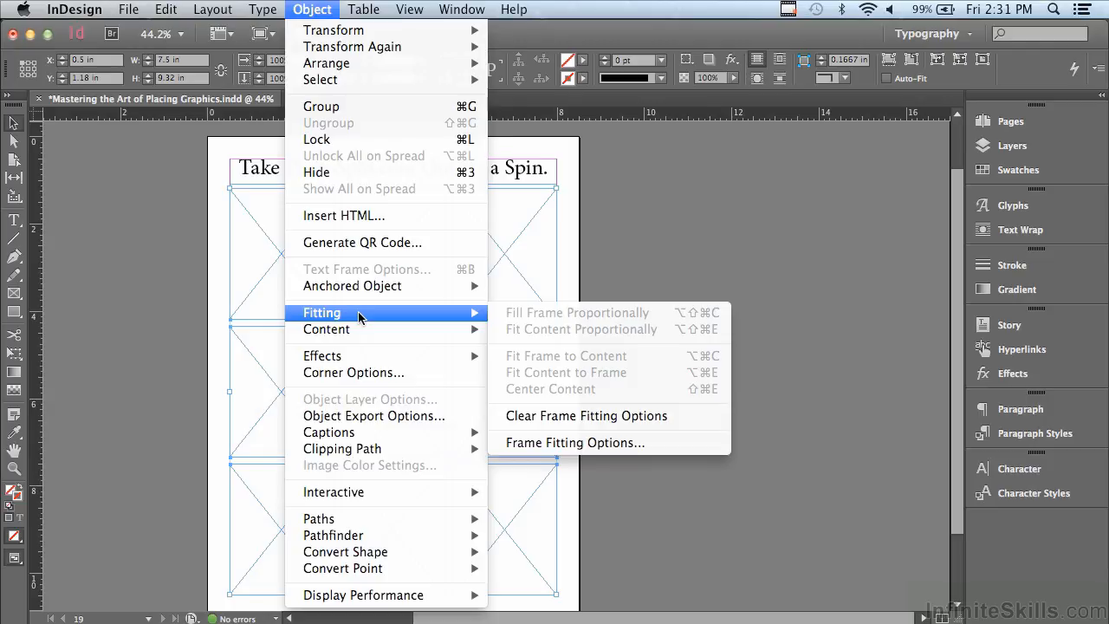
{"action": "left_click", "coordinate": [523, 444]}
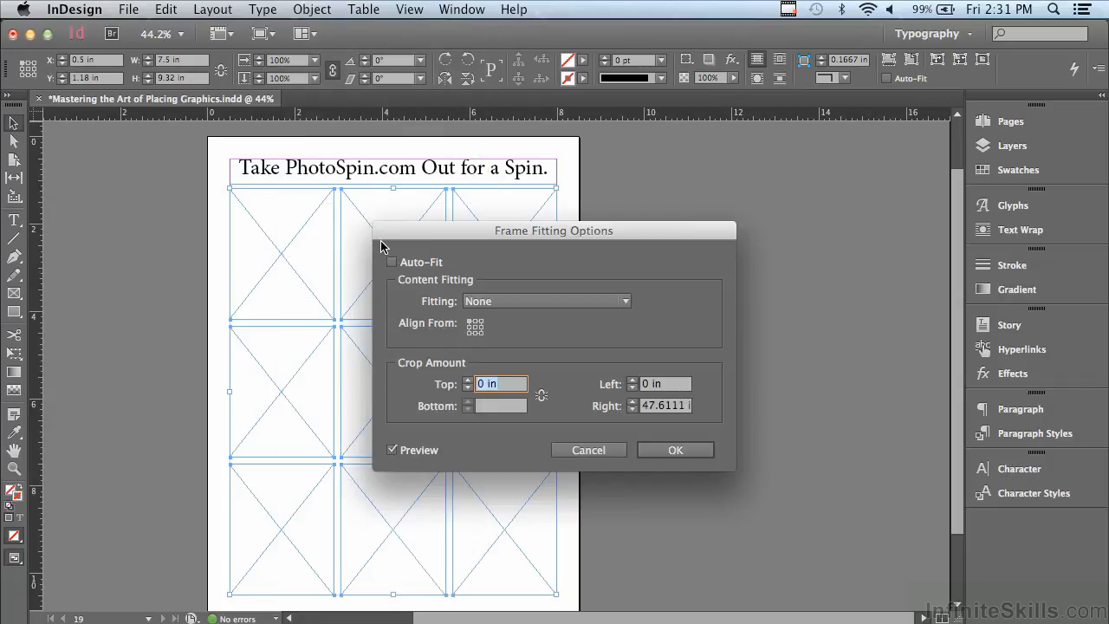
{"action": "left_click_drag", "start_coordinate": [388, 231], "coordinate": [595, 170]}
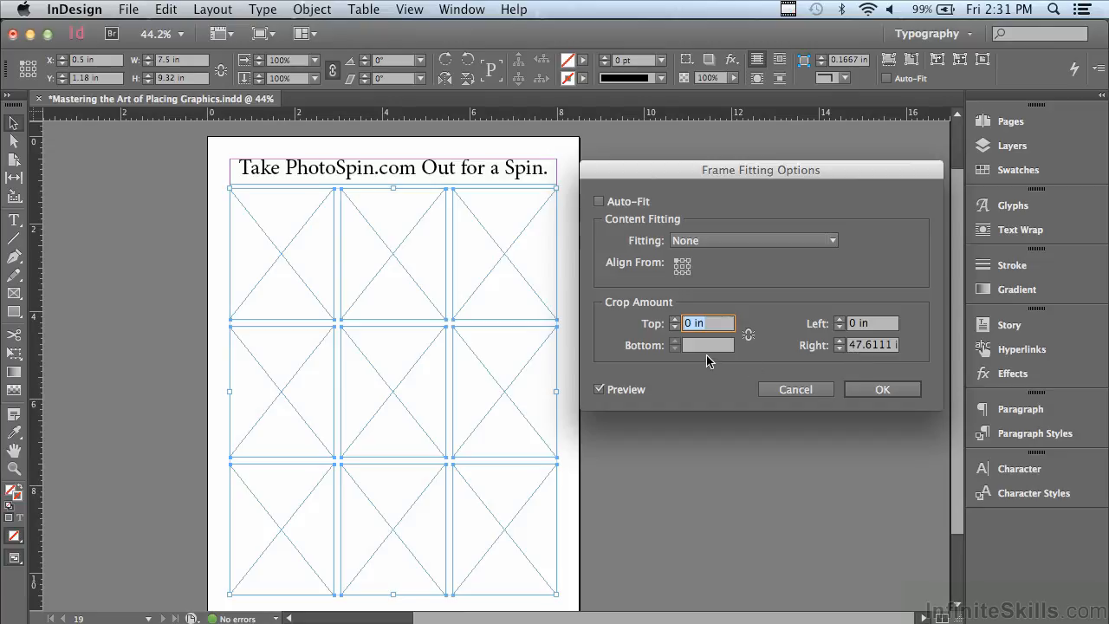
{"action": "left_click", "coordinate": [747, 334]}
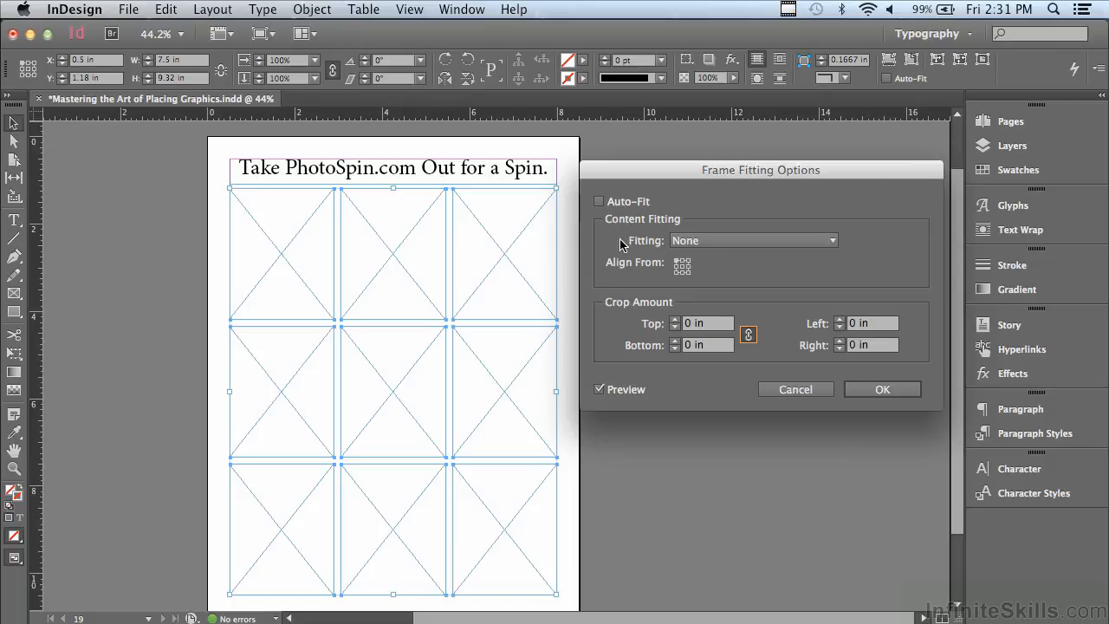
Step: Set the frames' content fitting to Fill Frame Proportionally, aligned from the center, and apply it
{"action": "left_click", "coordinate": [707, 241]}
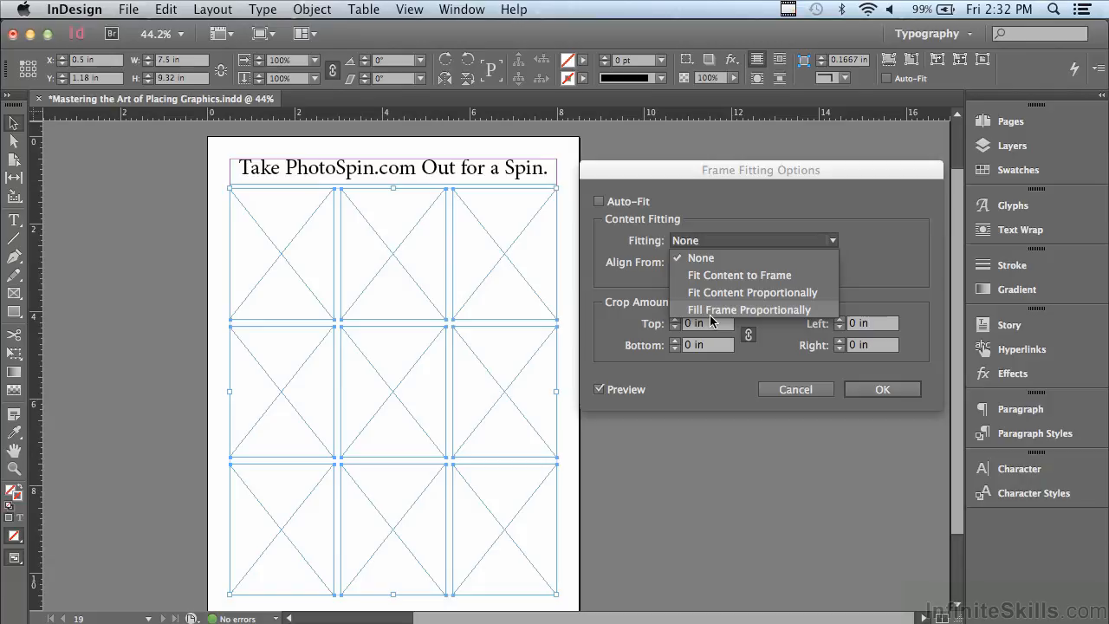
{"action": "left_click", "coordinate": [709, 310]}
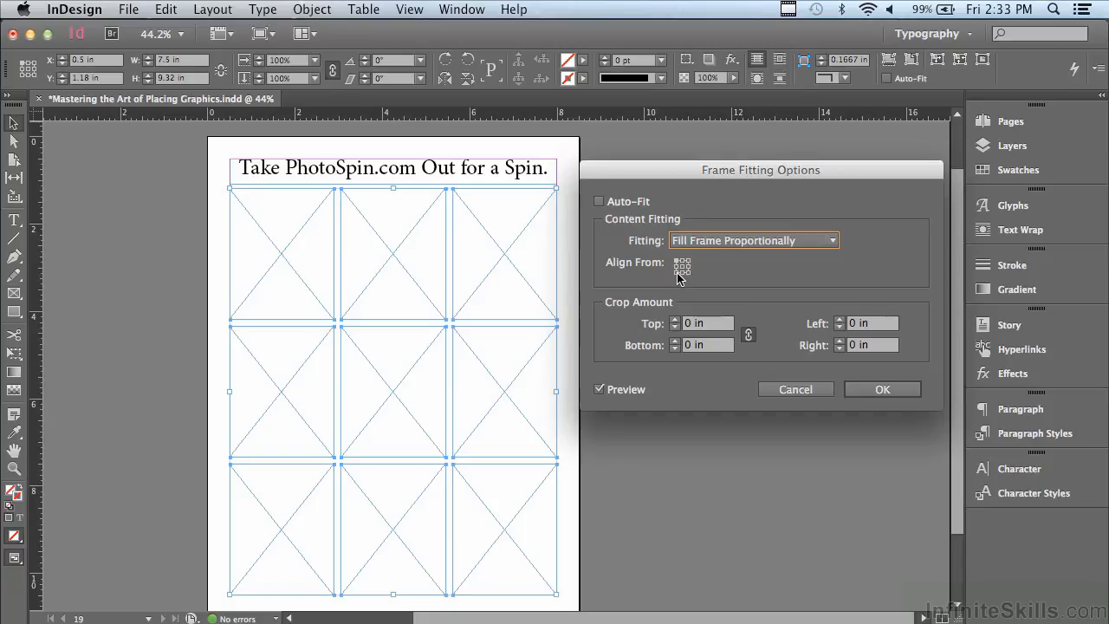
{"action": "left_click", "coordinate": [687, 273]}
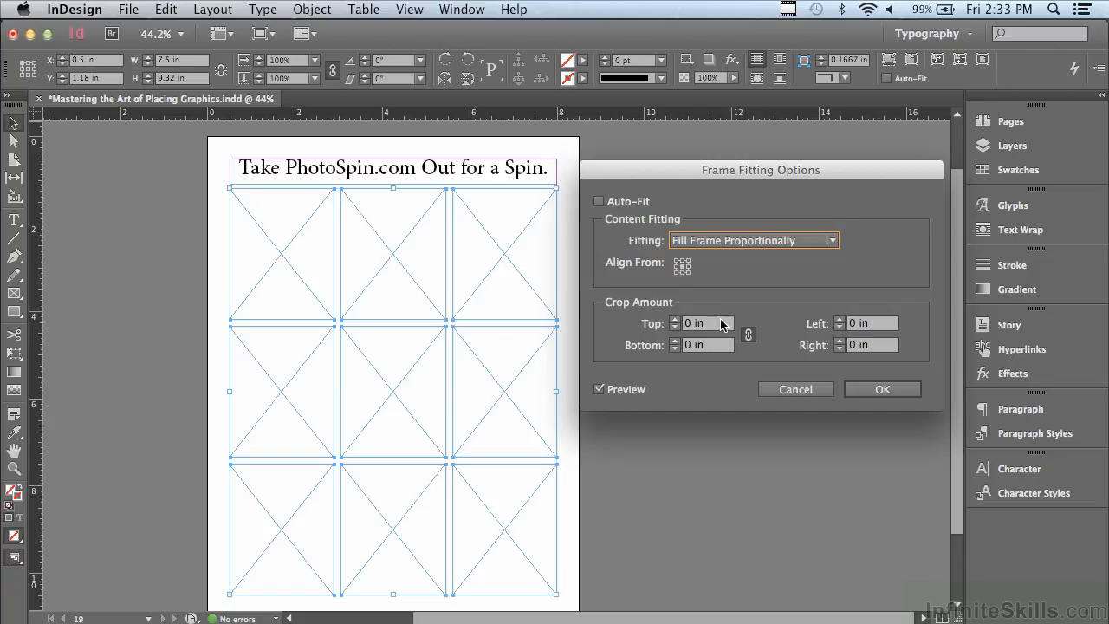
{"action": "left_click", "coordinate": [848, 391]}
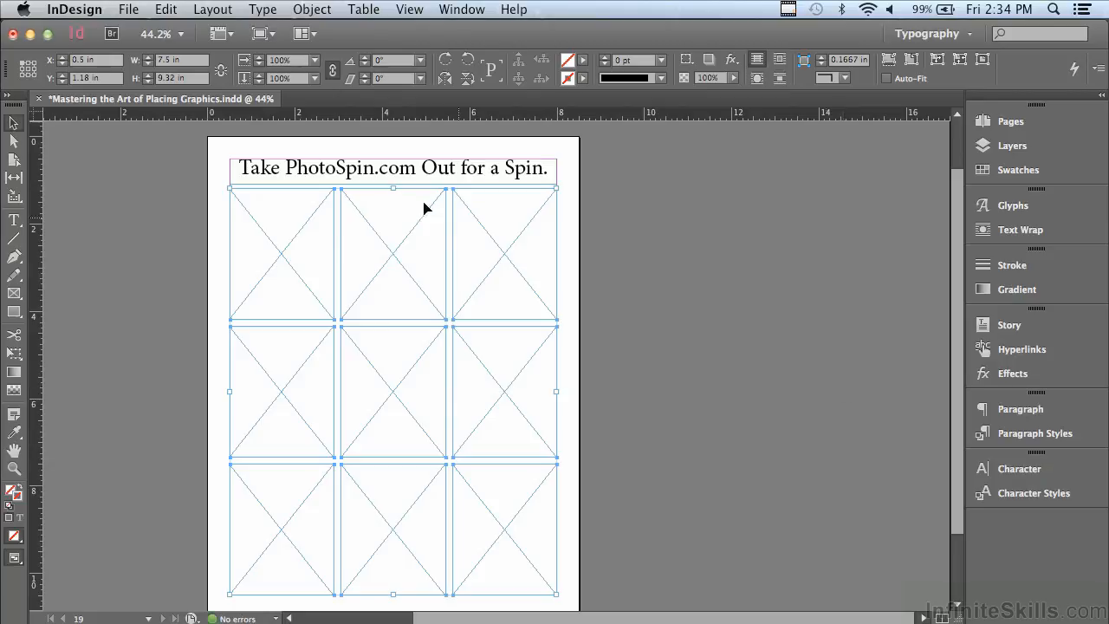
Step: Load the nine images from 73_2541802.JPG through 201_2721217.JPG in the Links folder for placing
{"action": "left_click", "coordinate": [127, 11]}
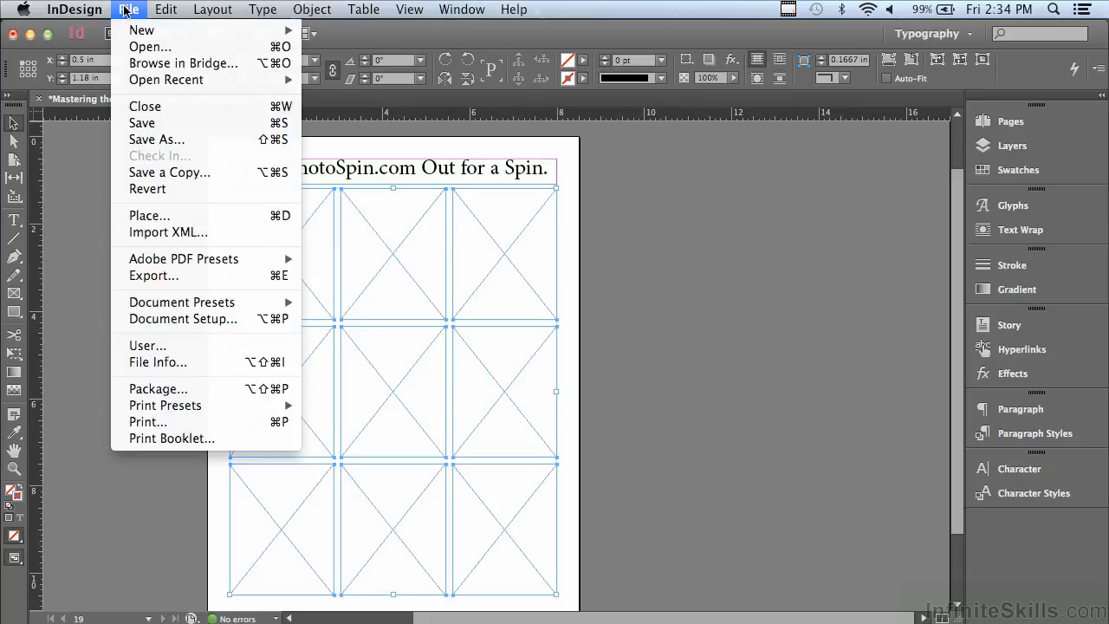
{"action": "left_click", "coordinate": [156, 215]}
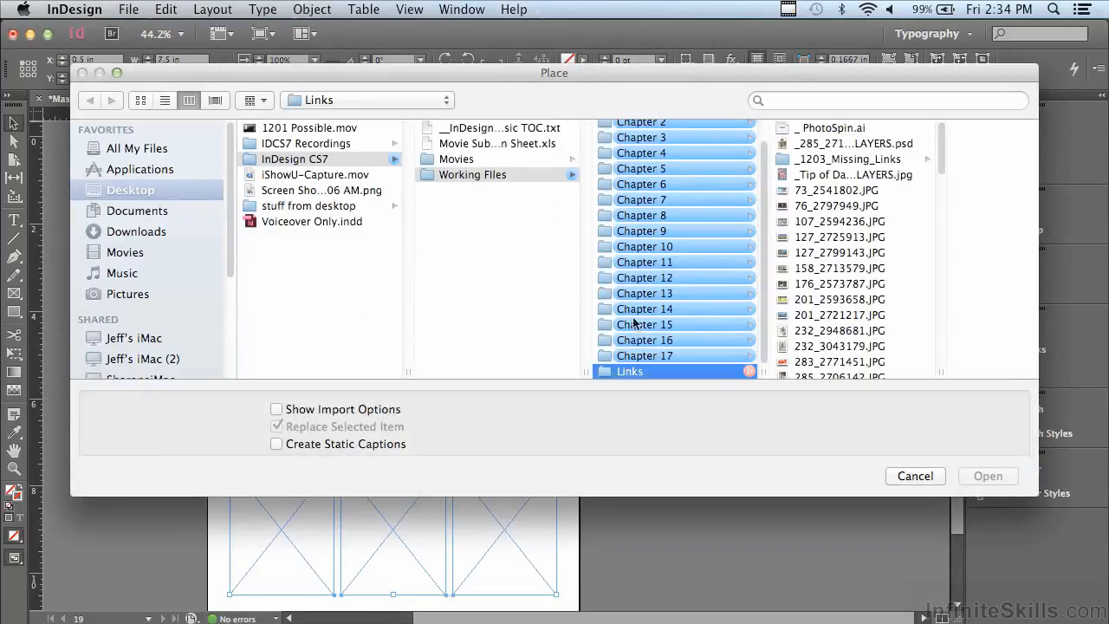
{"action": "left_click_drag", "start_coordinate": [891, 185], "coordinate": [894, 319]}
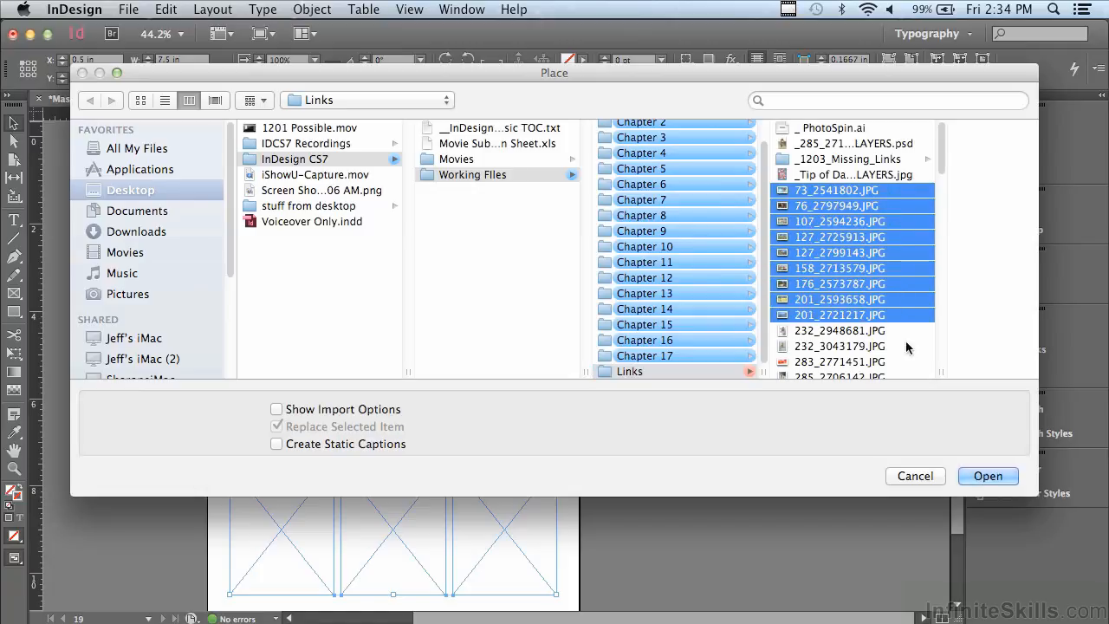
{"action": "left_click", "coordinate": [987, 477]}
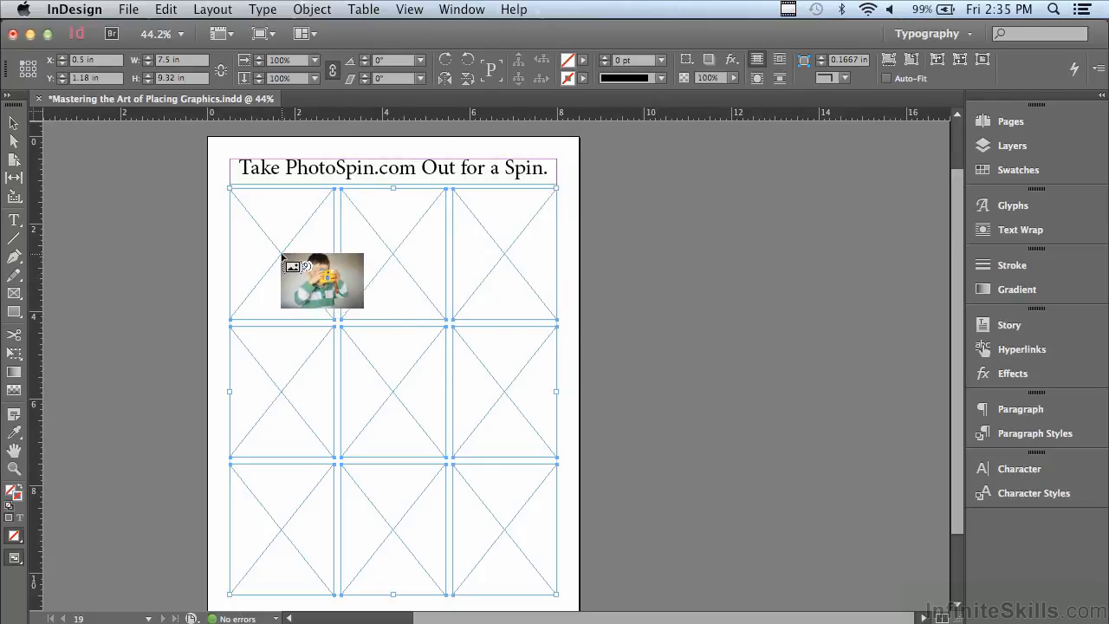
Step: Place the nine loaded images into the frames with the new fitting options, one per frame, row by row
{"action": "left_click", "coordinate": [284, 257]}
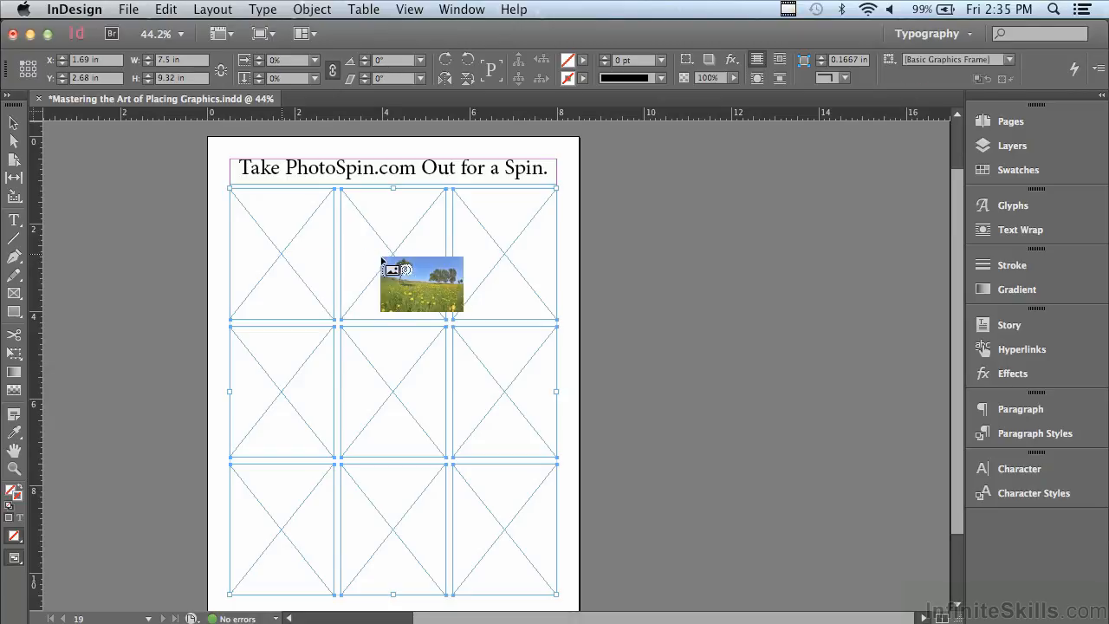
{"action": "left_click", "coordinate": [432, 259]}
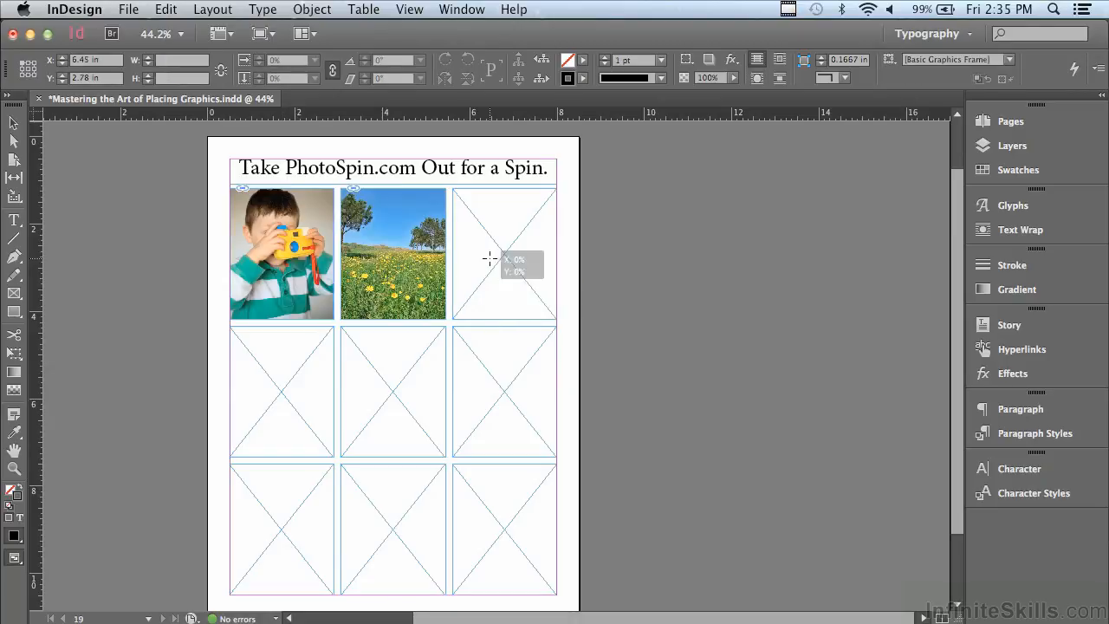
{"action": "left_click", "coordinate": [490, 255]}
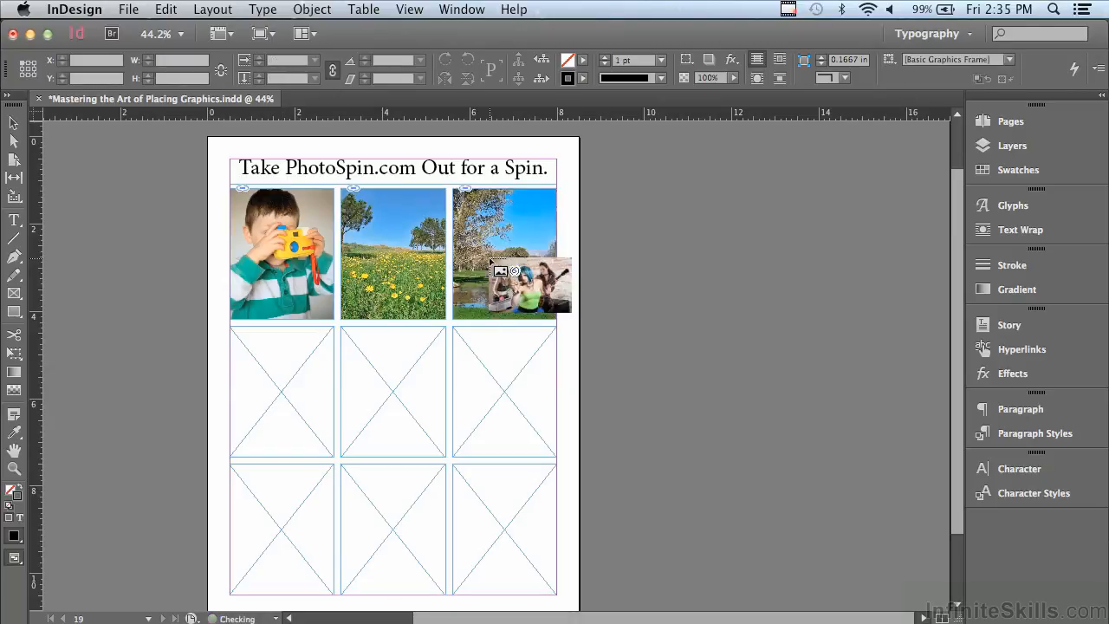
{"action": "left_click", "coordinate": [298, 383]}
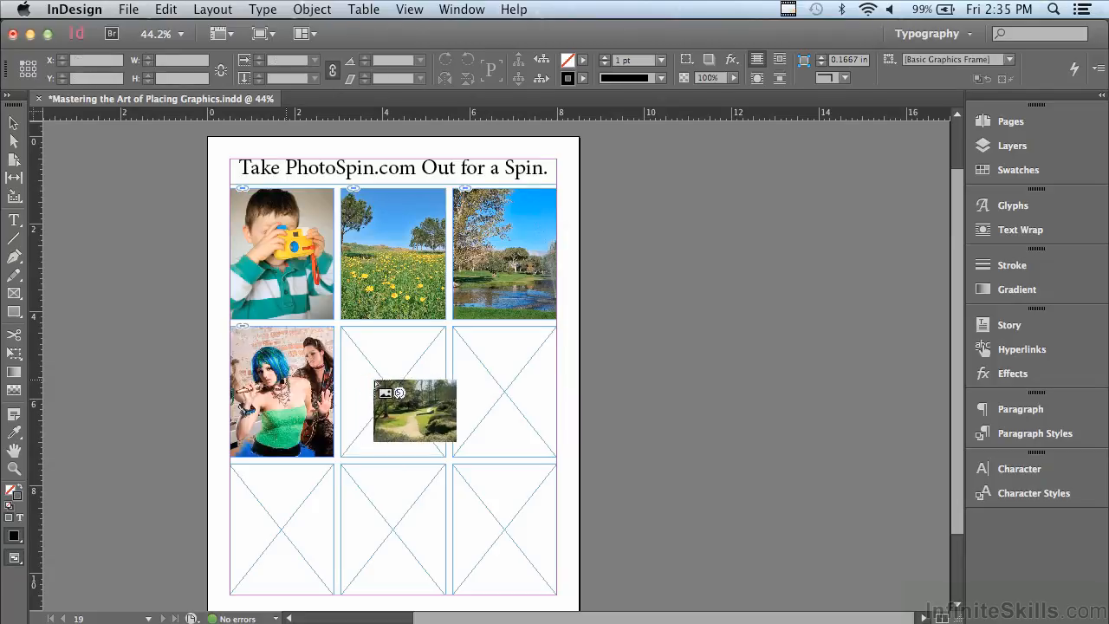
{"action": "left_click", "coordinate": [482, 395]}
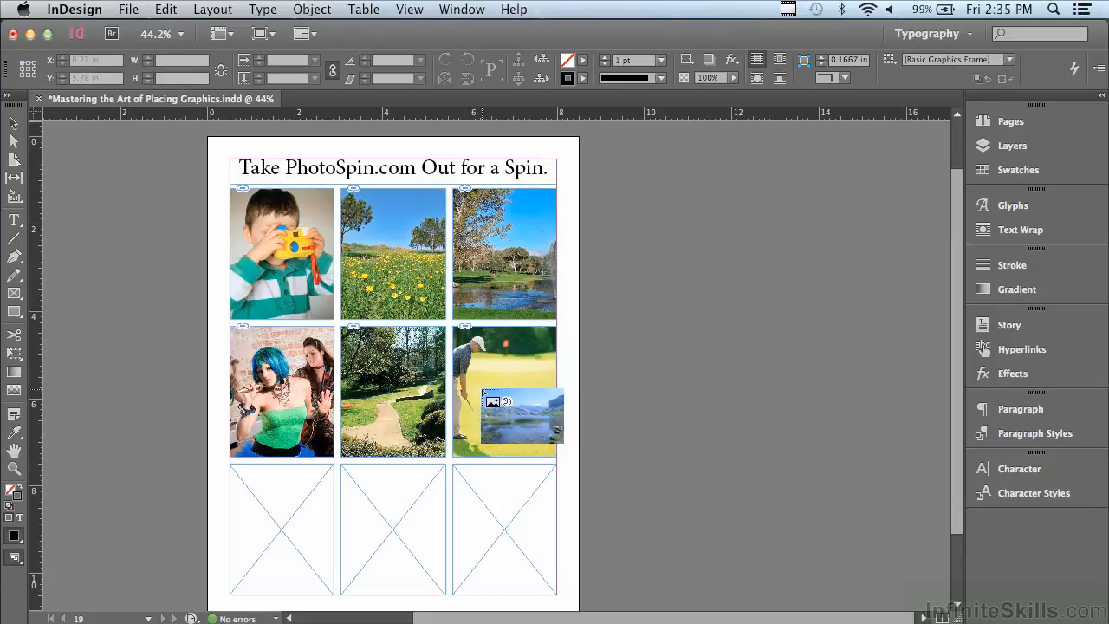
{"action": "left_click", "coordinate": [313, 516]}
{"action": "left_click", "coordinate": [384, 526]}
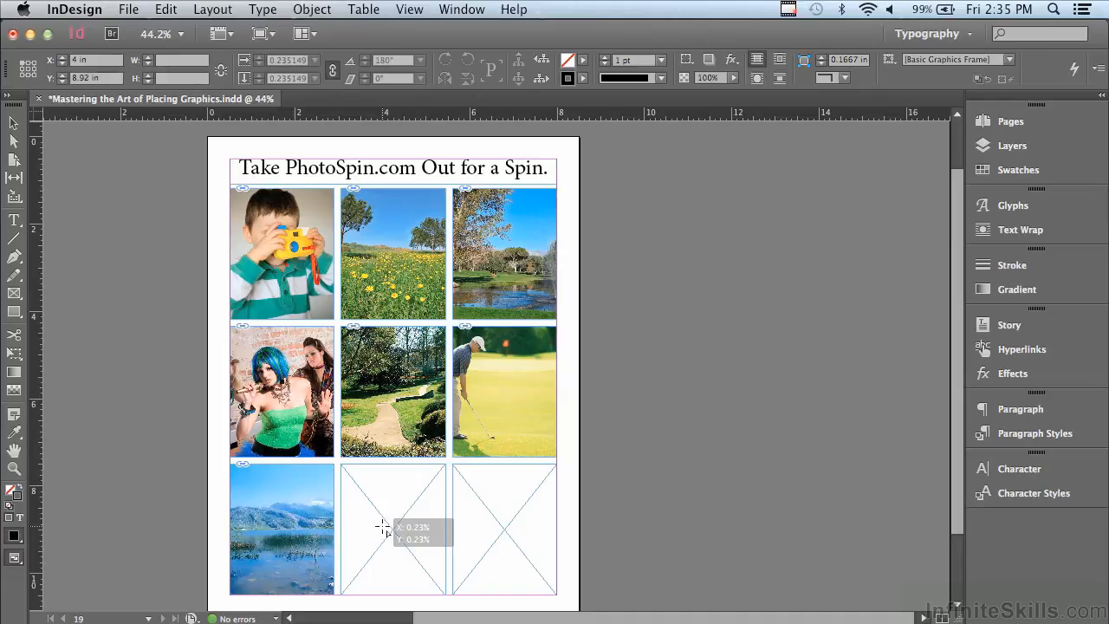
{"action": "left_click", "coordinate": [488, 522]}
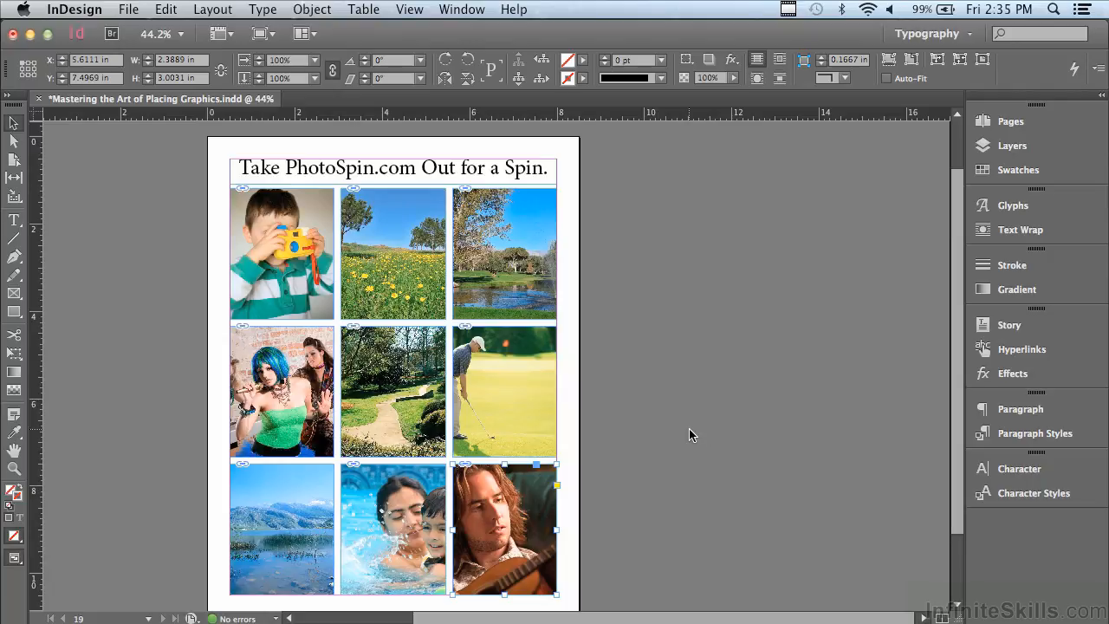
Step: Shift the golfer image right and the swimming mother and child image left within their frames so the subjects are fully shown
{"action": "mouse_move", "coordinate": [528, 394]}
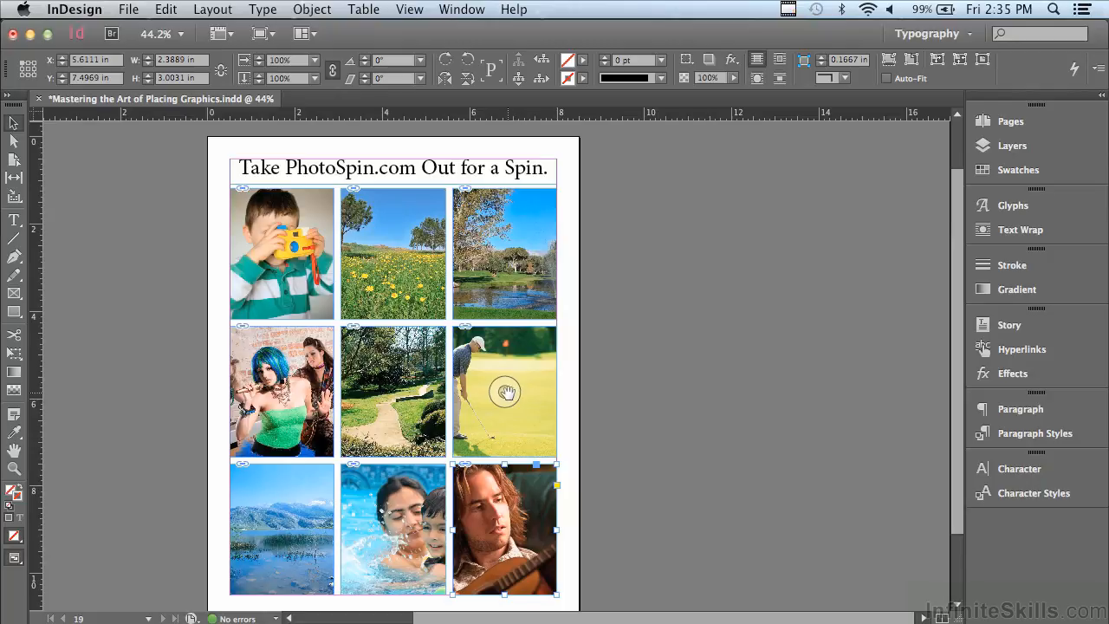
{"action": "left_click_drag", "start_coordinate": [506, 393], "coordinate": [526, 399]}
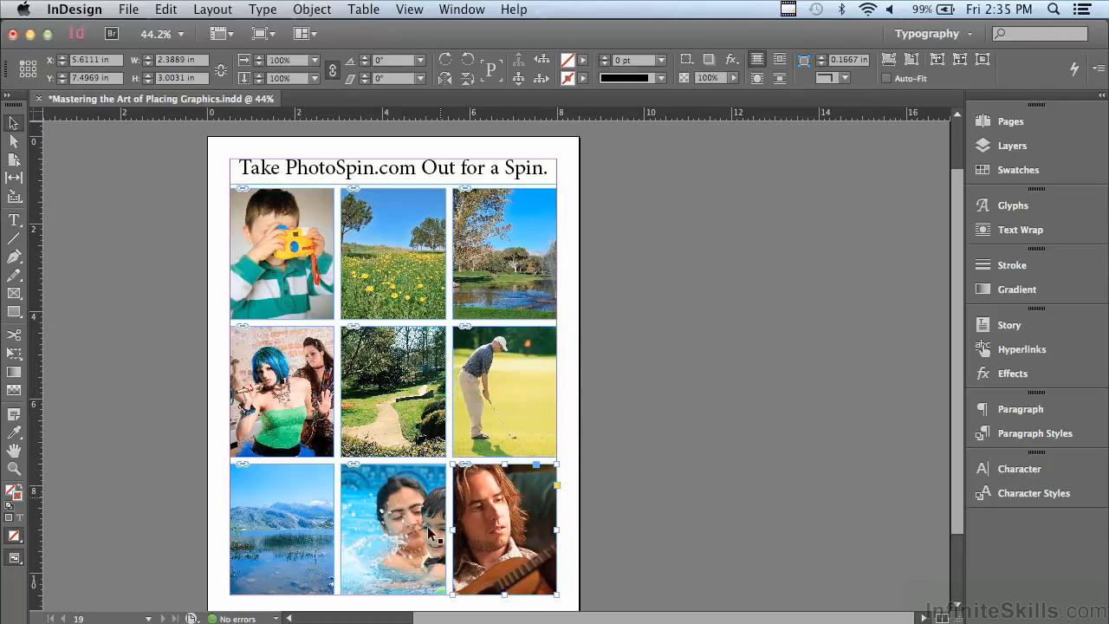
{"action": "left_click_drag", "start_coordinate": [392, 531], "coordinate": [380, 530]}
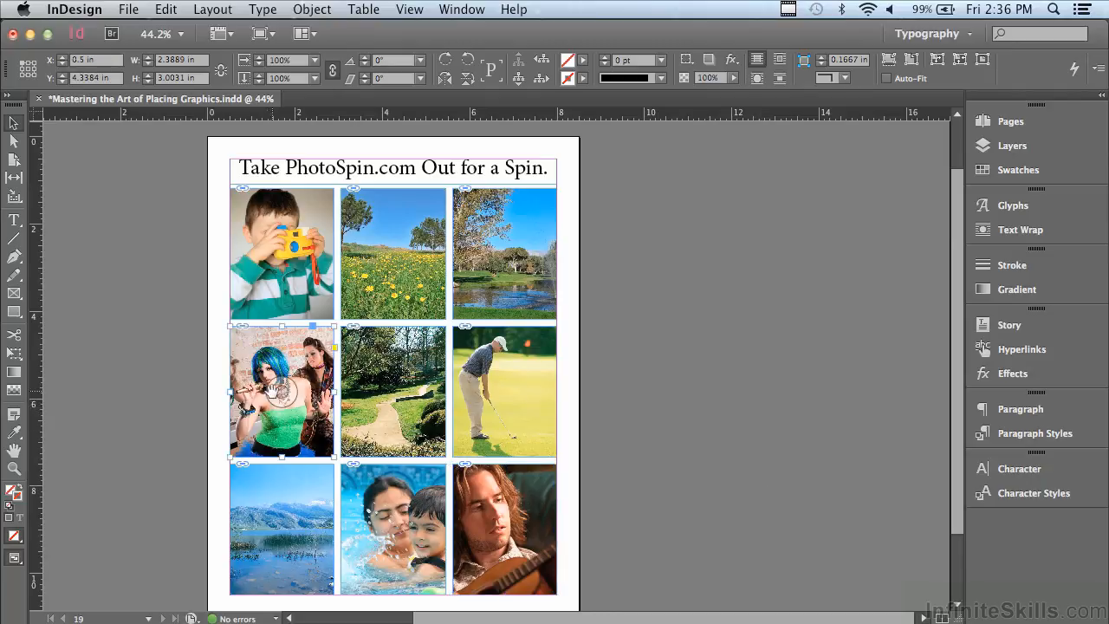
Step: Scale the image of the blue-haired woman to 10% inside its frame from the bottom-center reference point
{"action": "left_click", "coordinate": [274, 392]}
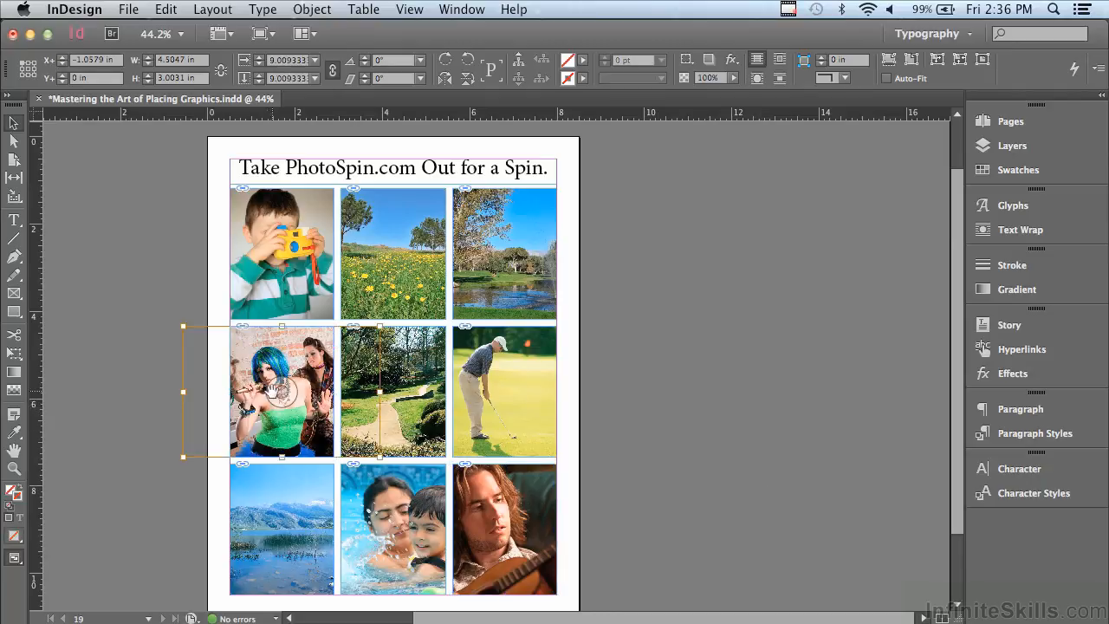
{"action": "left_click", "coordinate": [28, 76]}
{"action": "left_click", "coordinate": [259, 59]}
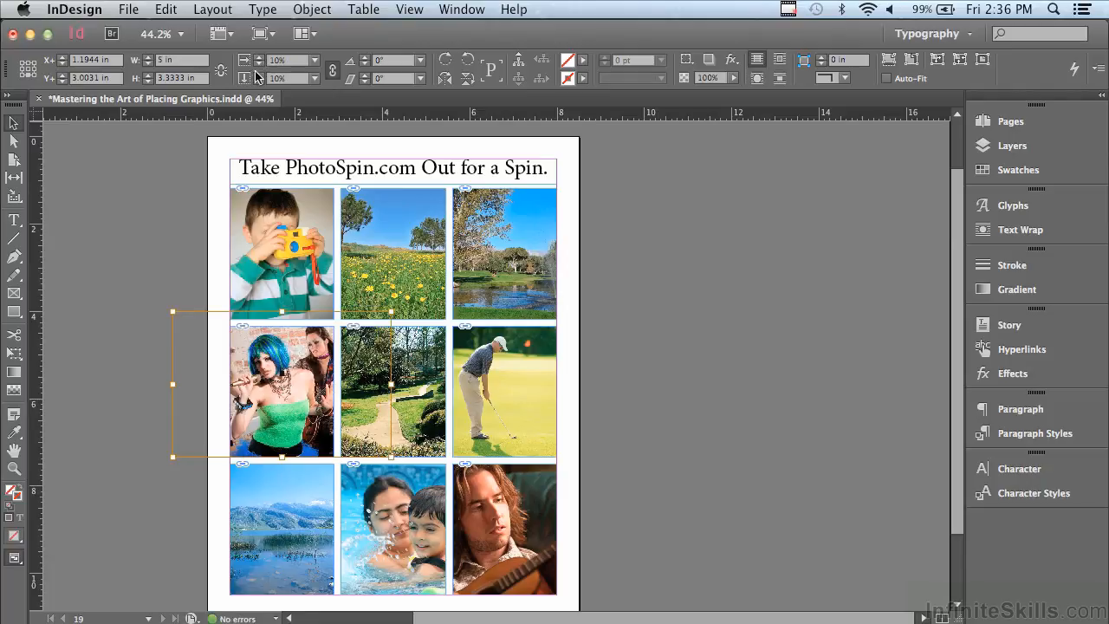